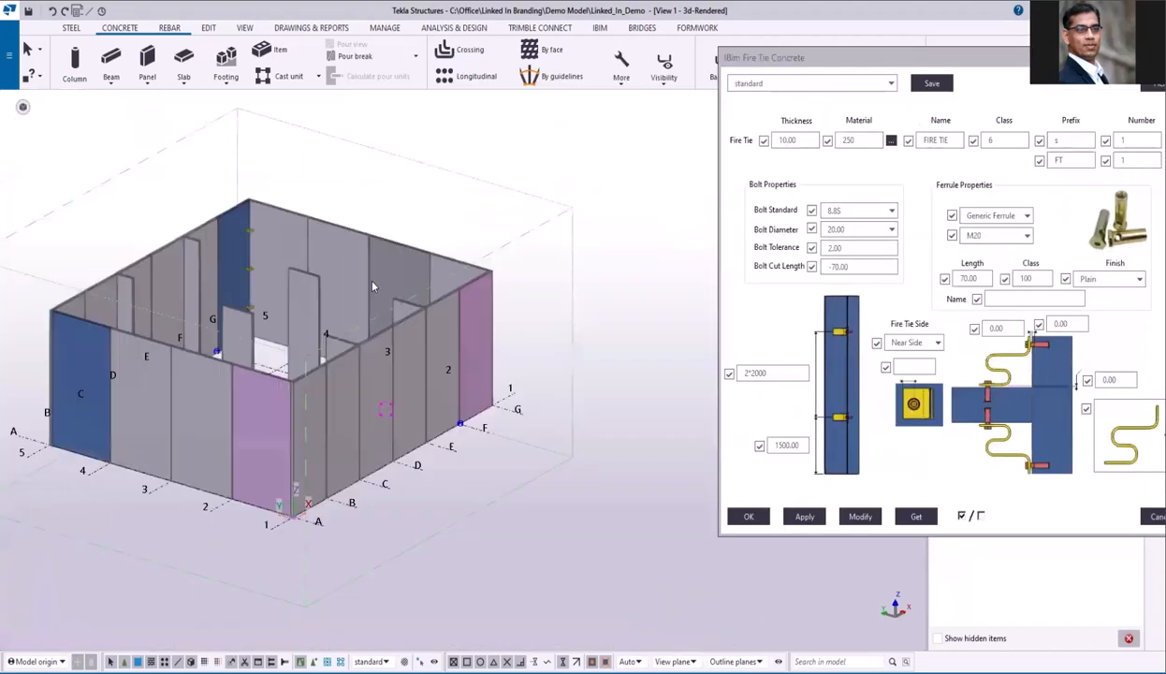
# Step: Accept the fire tie settings and place fire ties where the grid E partition meets the grid 1 wall
pyautogui.keyDown('ctrl'); pyautogui.moveTo(371, 287); pyautogui.dragTo(611, 305, button='middle'); pyautogui.keyUp('ctrl')
pyautogui.scroll(-3, 305, 283)
pyautogui.scroll(2, 538, 290)
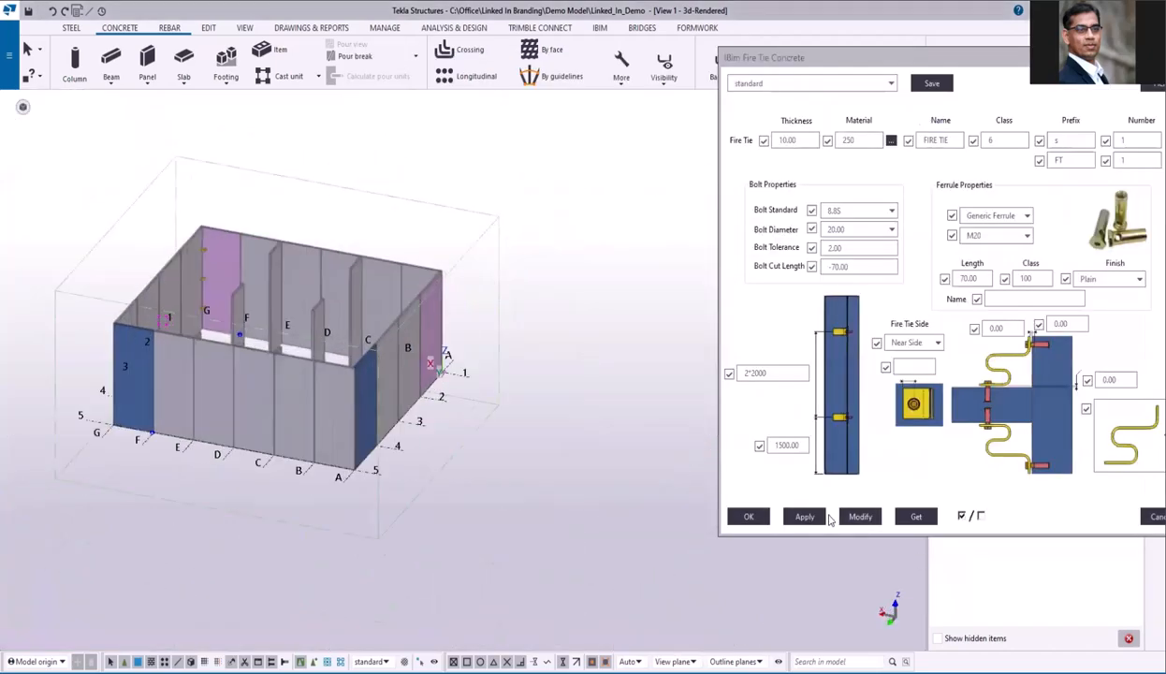
pyautogui.click(749, 516)
pyautogui.scroll(3, 453, 295)
pyautogui.scroll(-3, 453, 296)
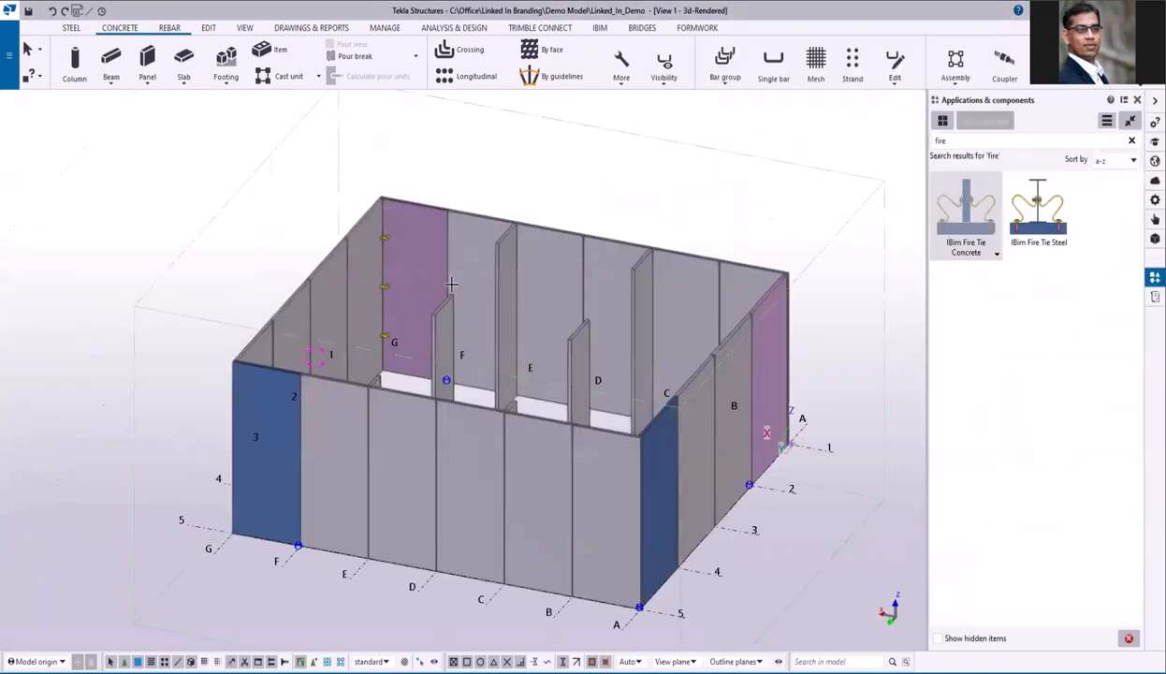
pyautogui.scroll(4, 544, 302)
pyautogui.scroll(2, 309, 396)
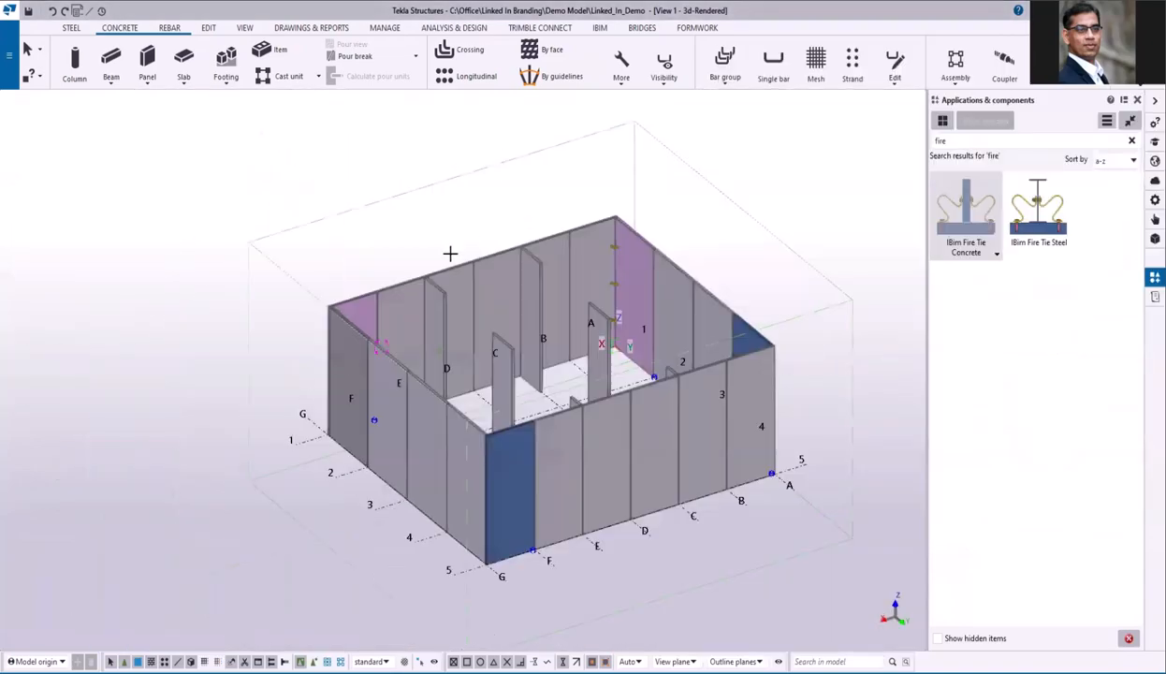
pyautogui.scroll(4, 450, 254)
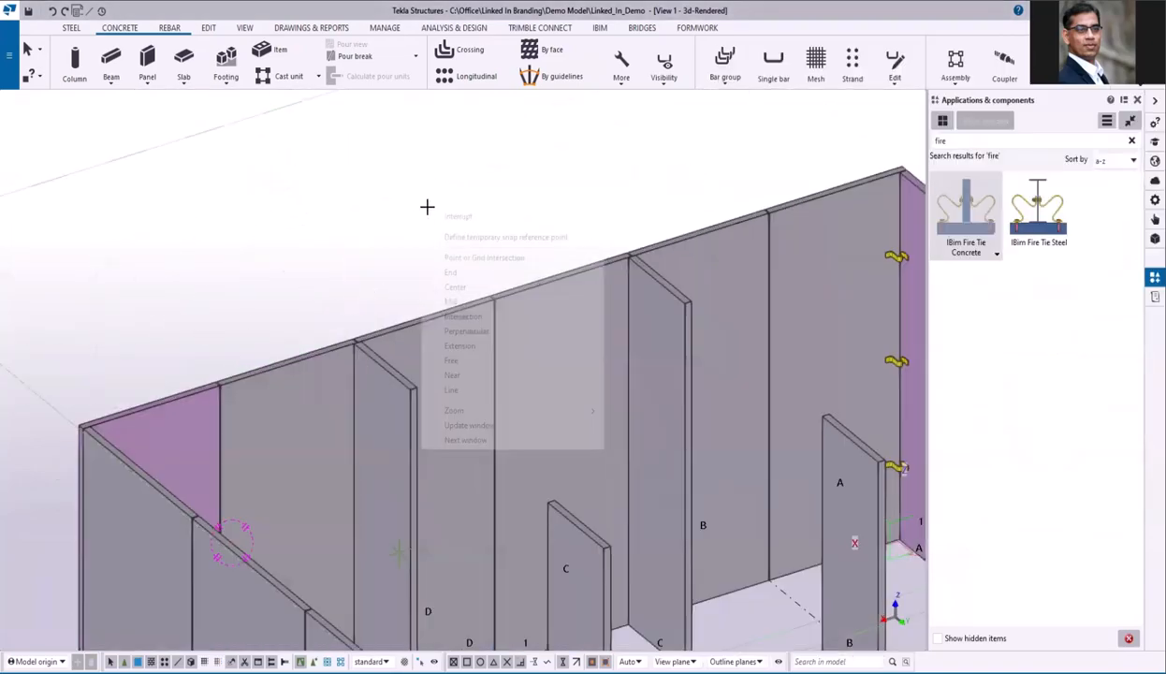
pyautogui.scroll(3, 440, 313)
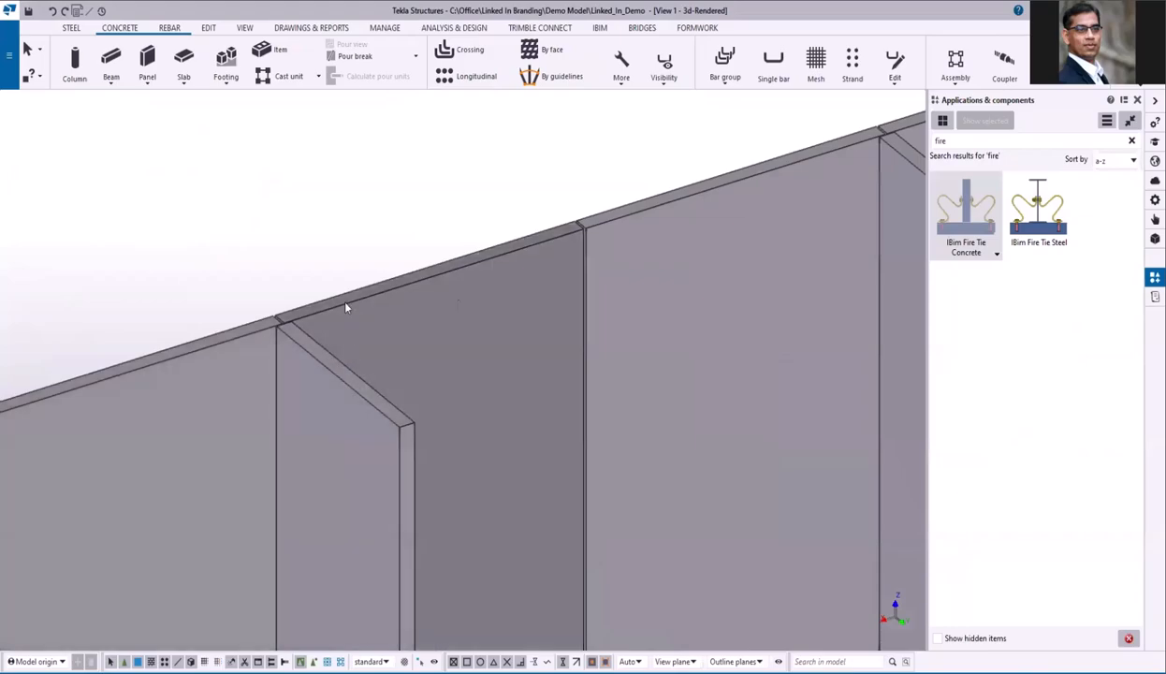
pyautogui.scroll(-5, 391, 424)
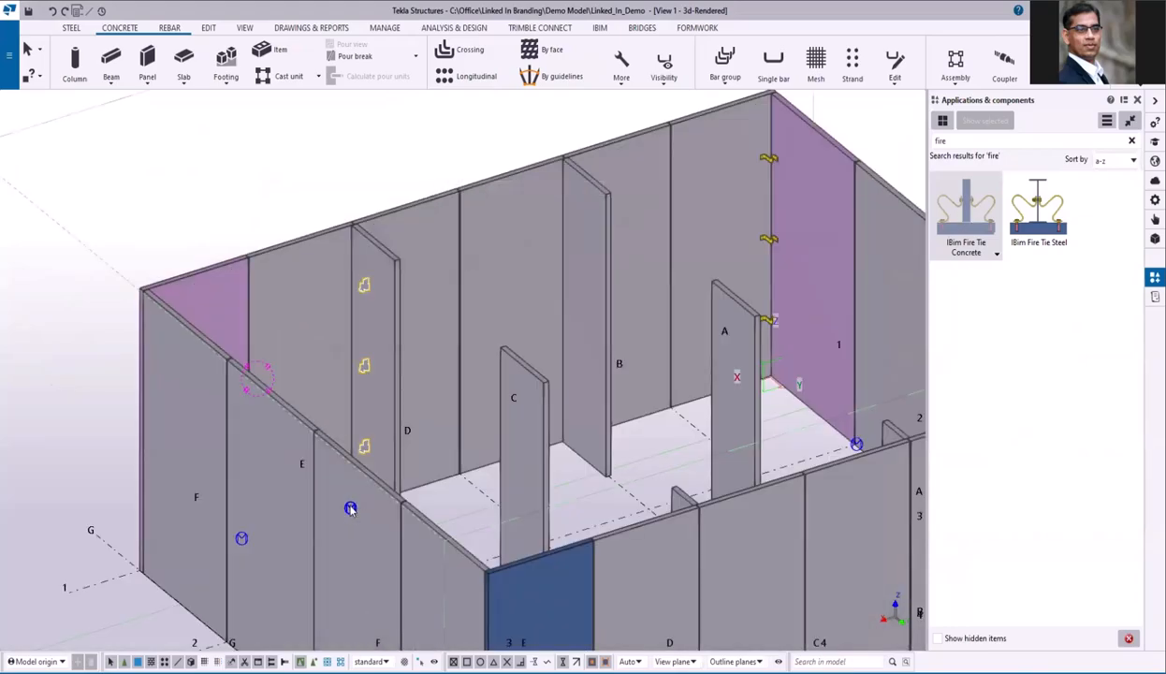
# Step: Set the fire tie side to Both Sides for the new ties on the grid E partition
pyautogui.doubleClick(349, 508)
pyautogui.click(550, 396)
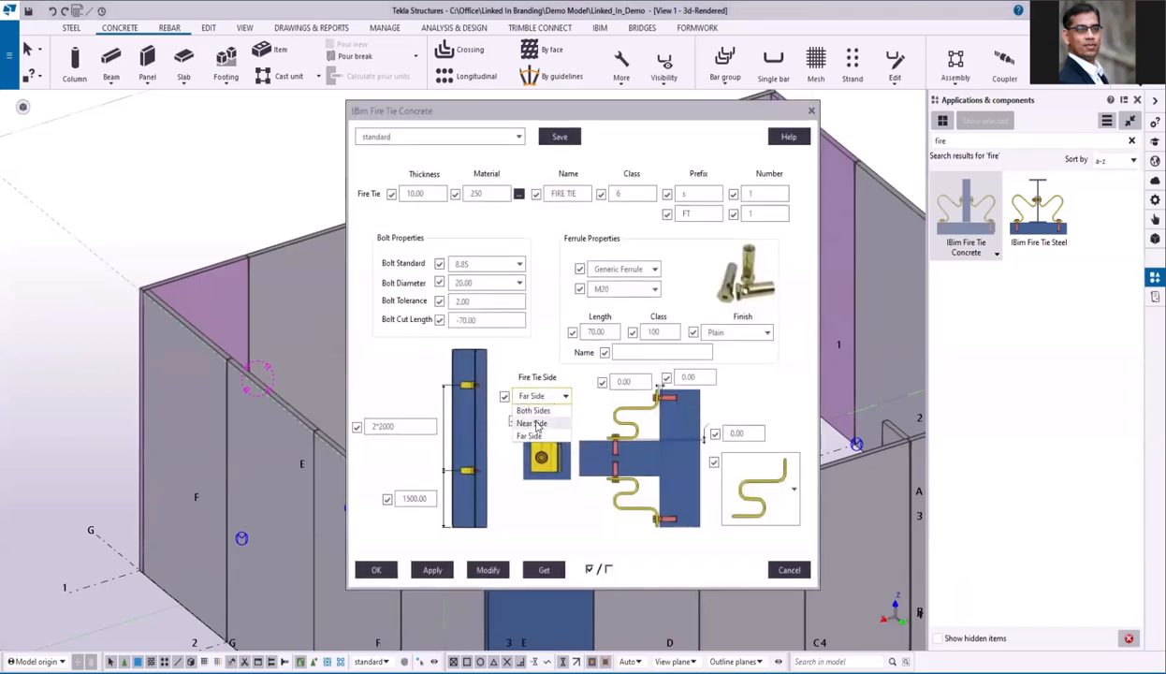
pyautogui.click(534, 413)
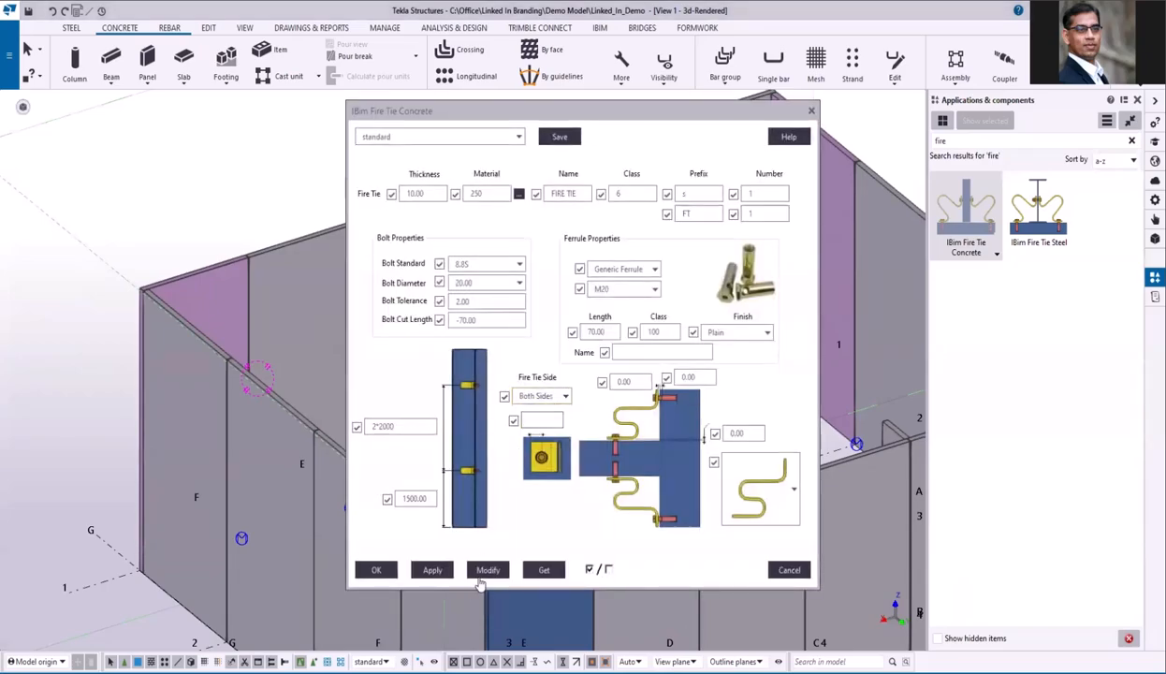
pyautogui.click(377, 570)
# Step: Place fire ties where the grid C partition meets the two wall panels along grid 1
pyautogui.scroll(5, 387, 349)
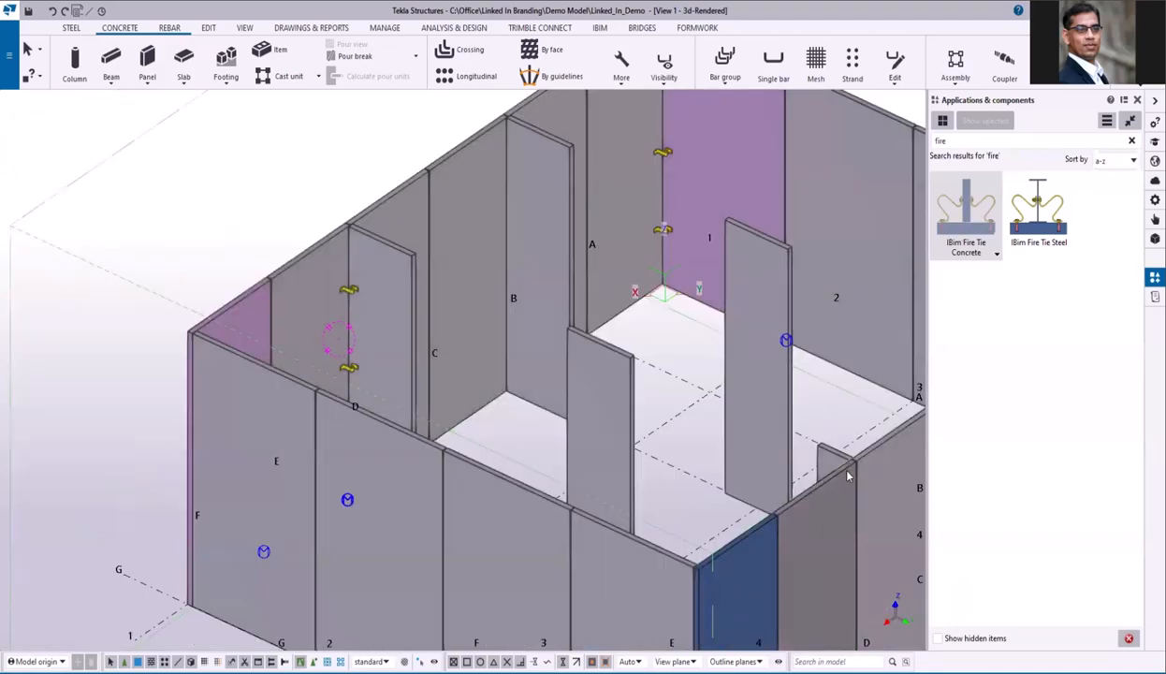
pyautogui.scroll(-3, 529, 355)
pyautogui.scroll(3, 515, 224)
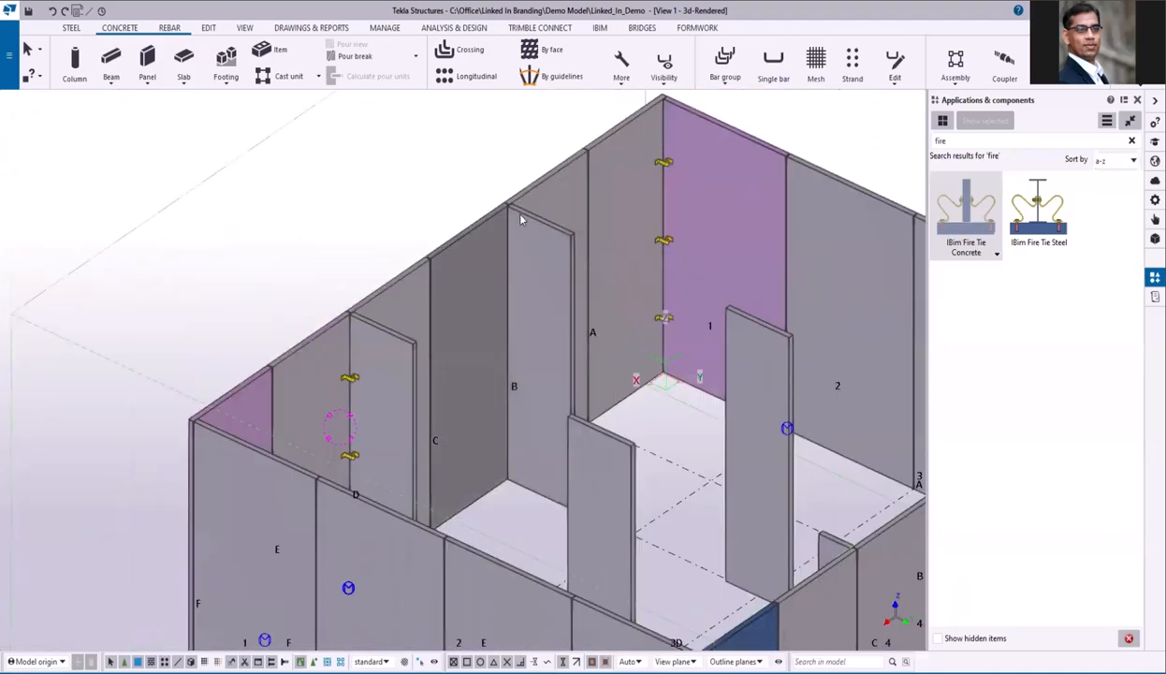
pyautogui.click(470, 225)
pyautogui.click(542, 186)
pyautogui.middleClick(517, 149)
# Step: Place fire ties where the grid E and grid C partitions meet the wall along grid 5
pyautogui.scroll(-3, 516, 155)
pyautogui.scroll(2, 690, 345)
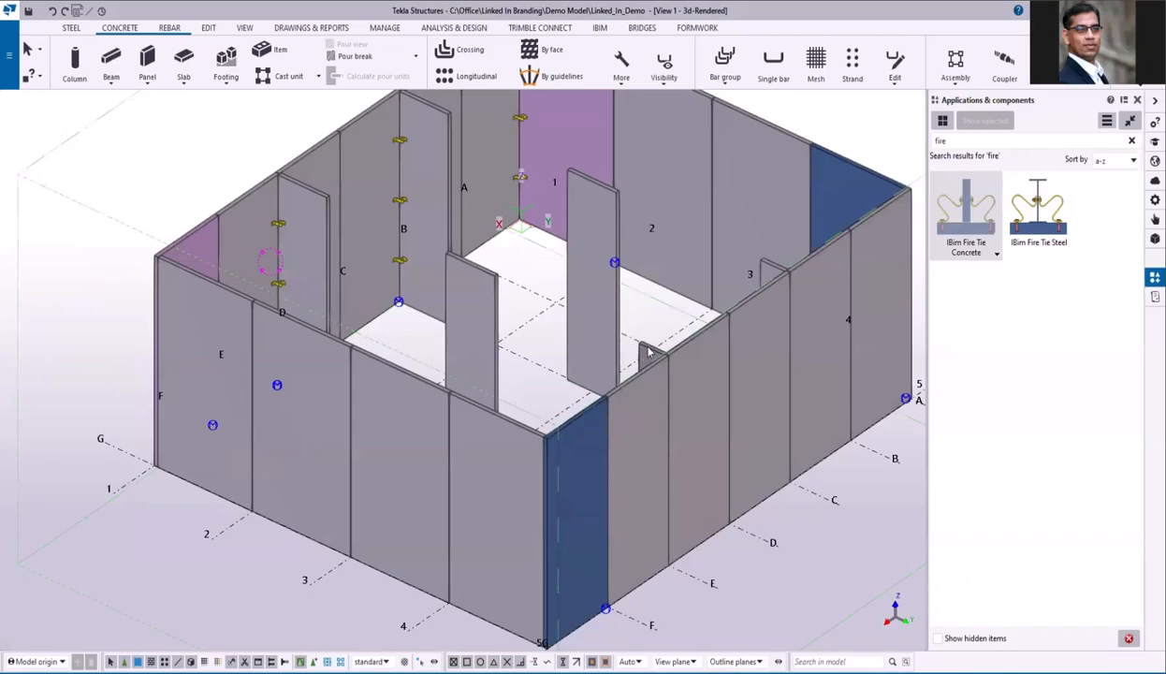
pyautogui.click(642, 376)
pyautogui.click(699, 332)
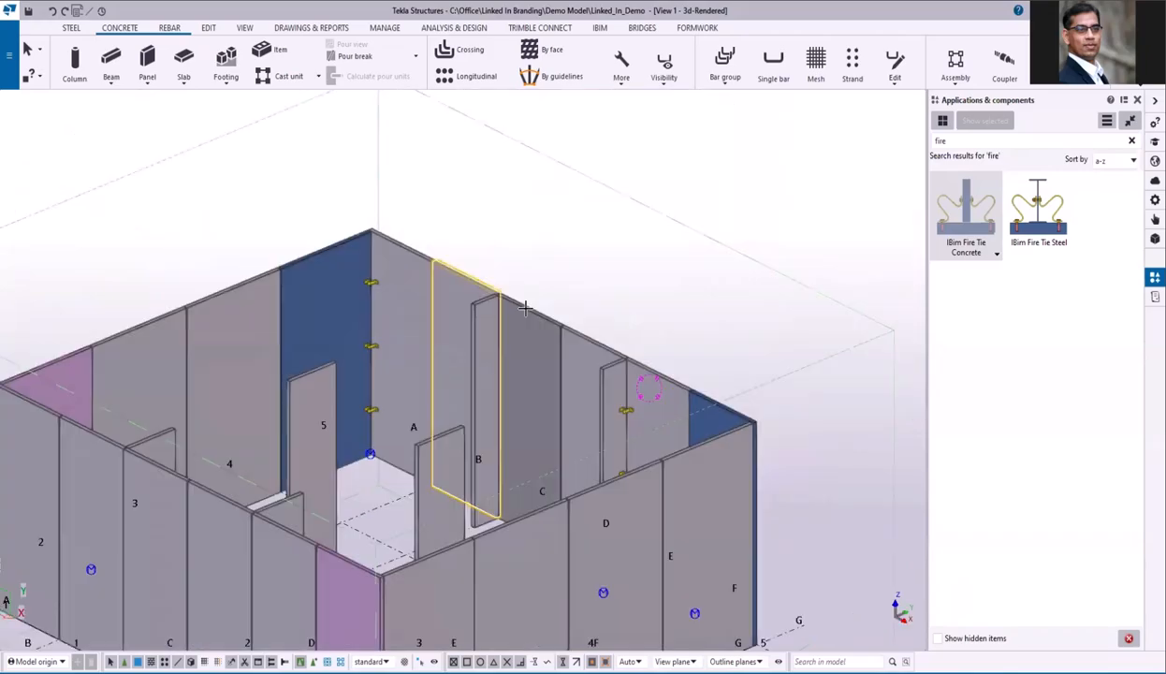
pyautogui.click(525, 308)
pyautogui.middleClick(520, 260)
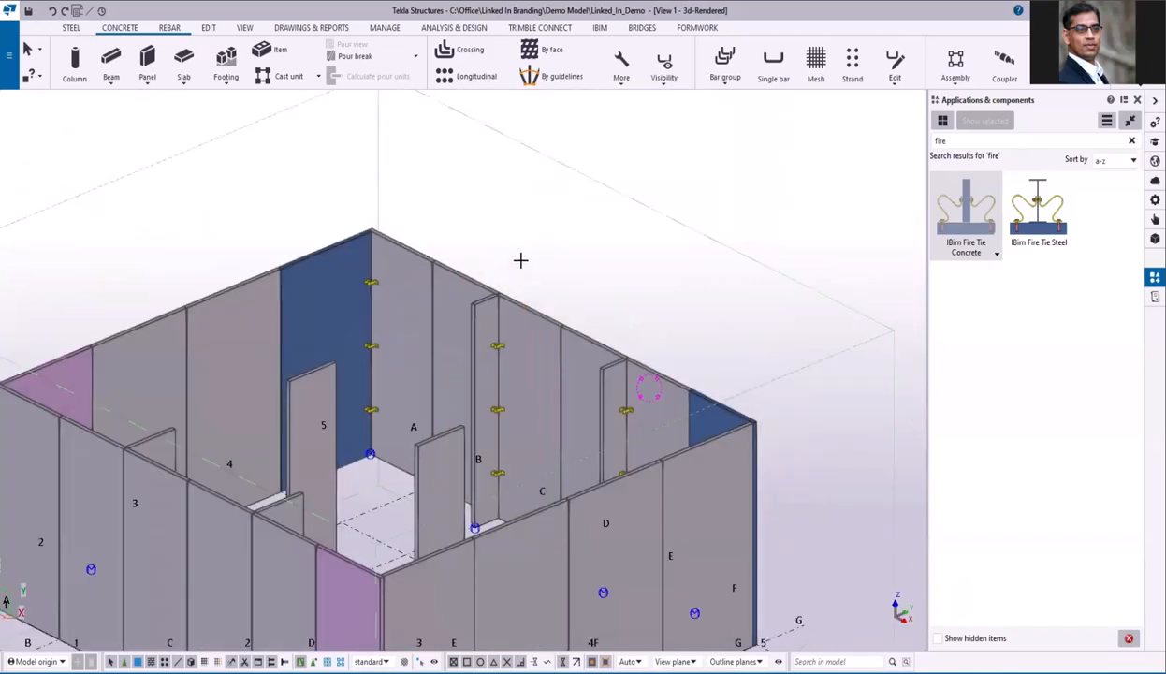
# Step: End the fire tie command and examine the ties on both sides of the partitions in wireframe
pyautogui.scroll(6, 645, 408)
pyautogui.rightClick(695, 180)
pyautogui.click(707, 188)
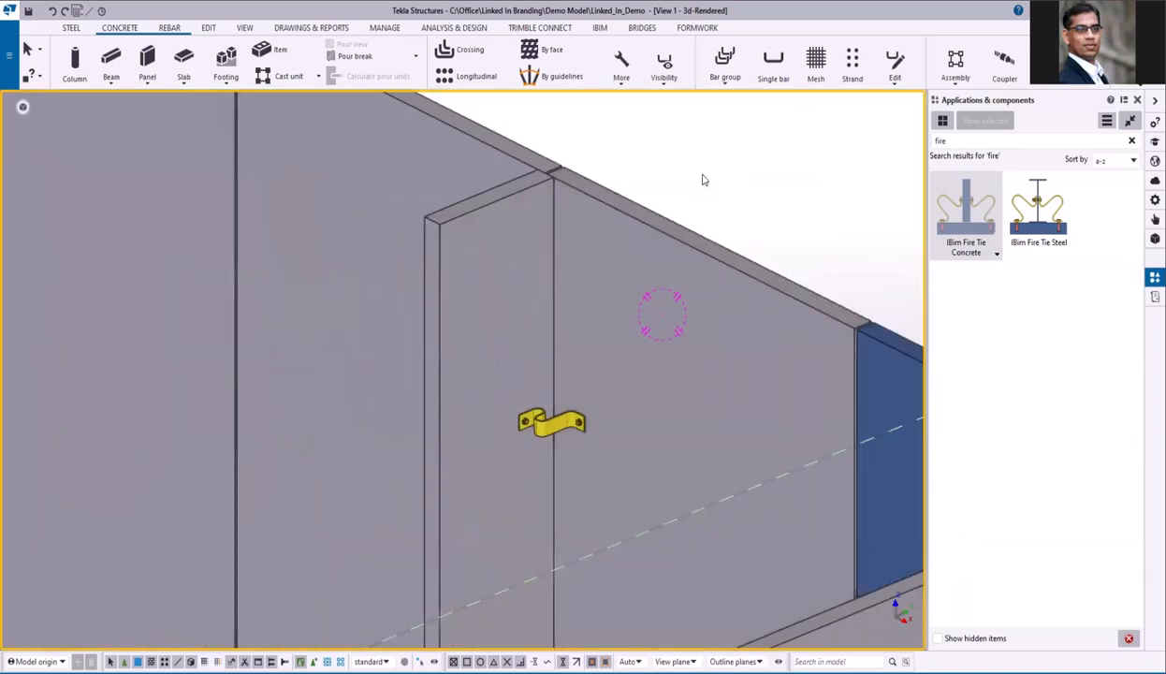
pyautogui.hotkey('ctrl', '1')
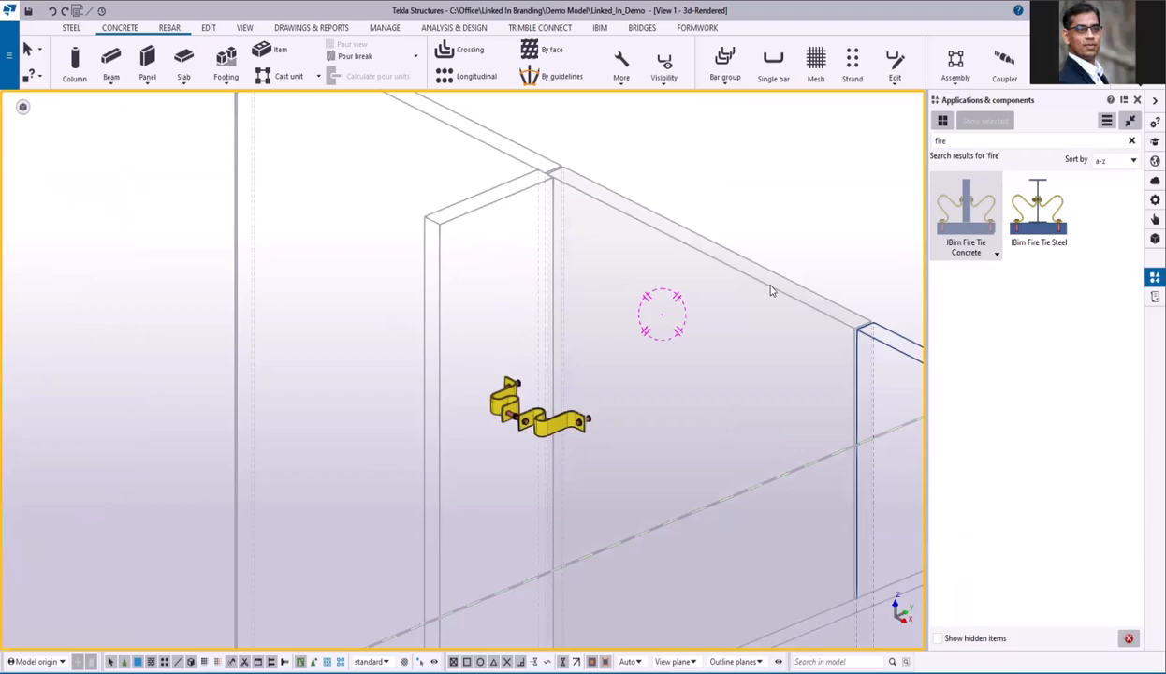
pyautogui.scroll(-3, 650, 387)
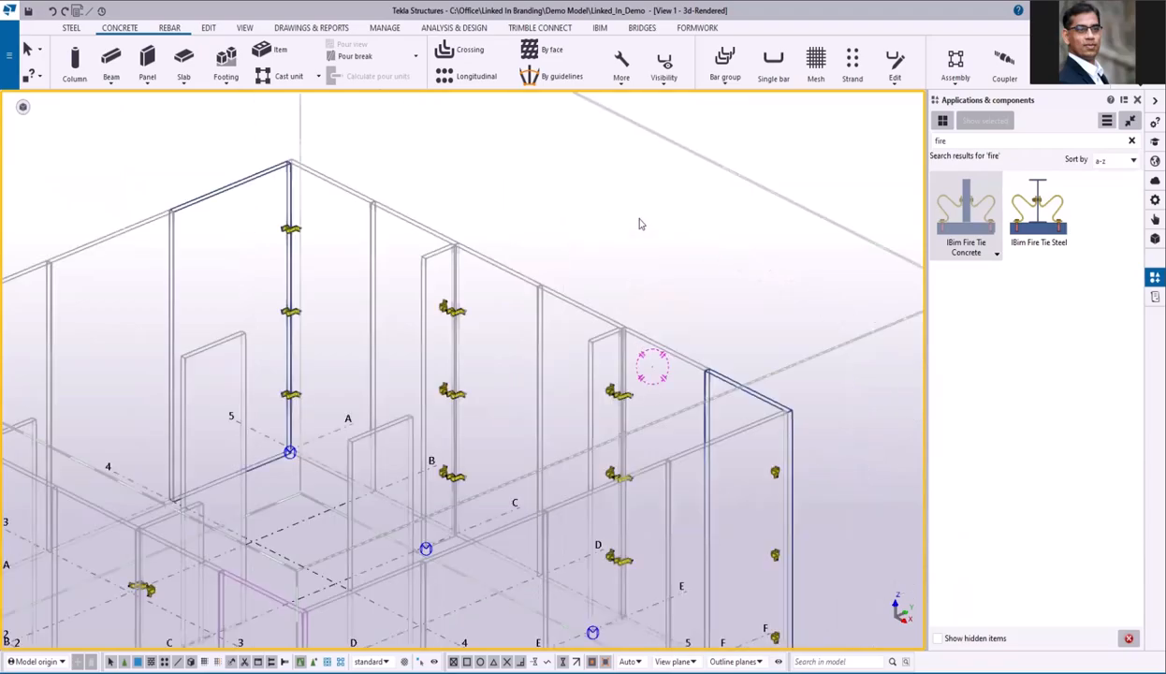
pyautogui.scroll(-3, 640, 224)
pyautogui.scroll(-3, 533, 240)
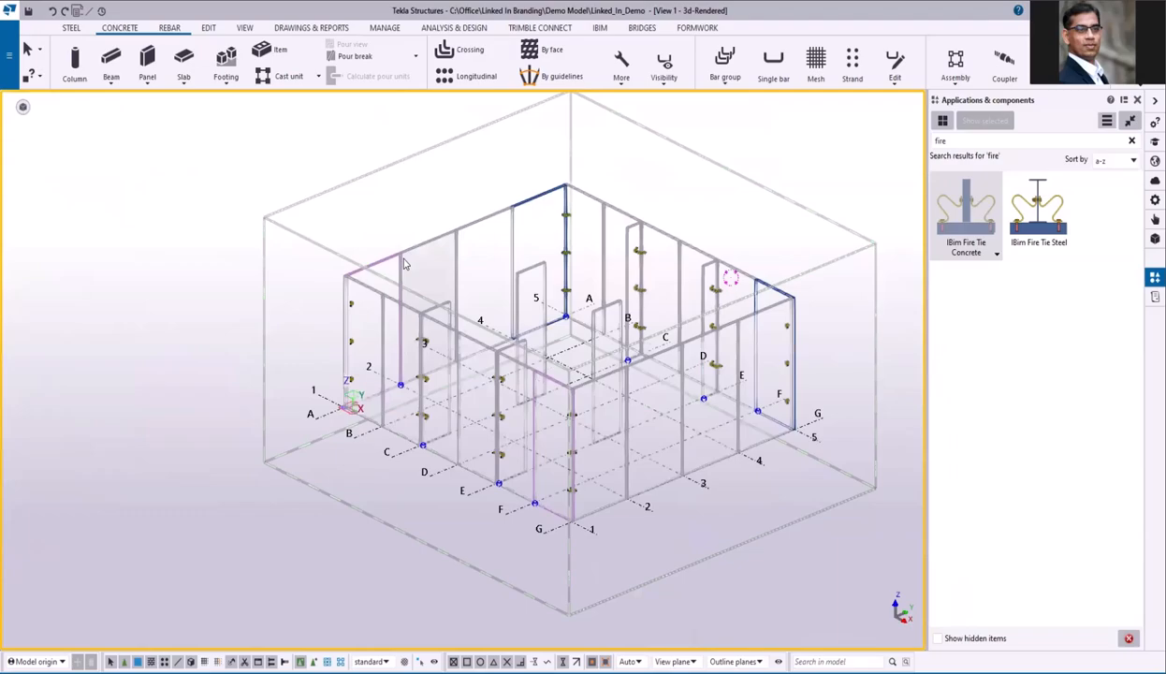
# Step: Search the component catalog for "panel suppo"
pyautogui.moveTo(952, 140); pyautogui.dragTo(852, 148)
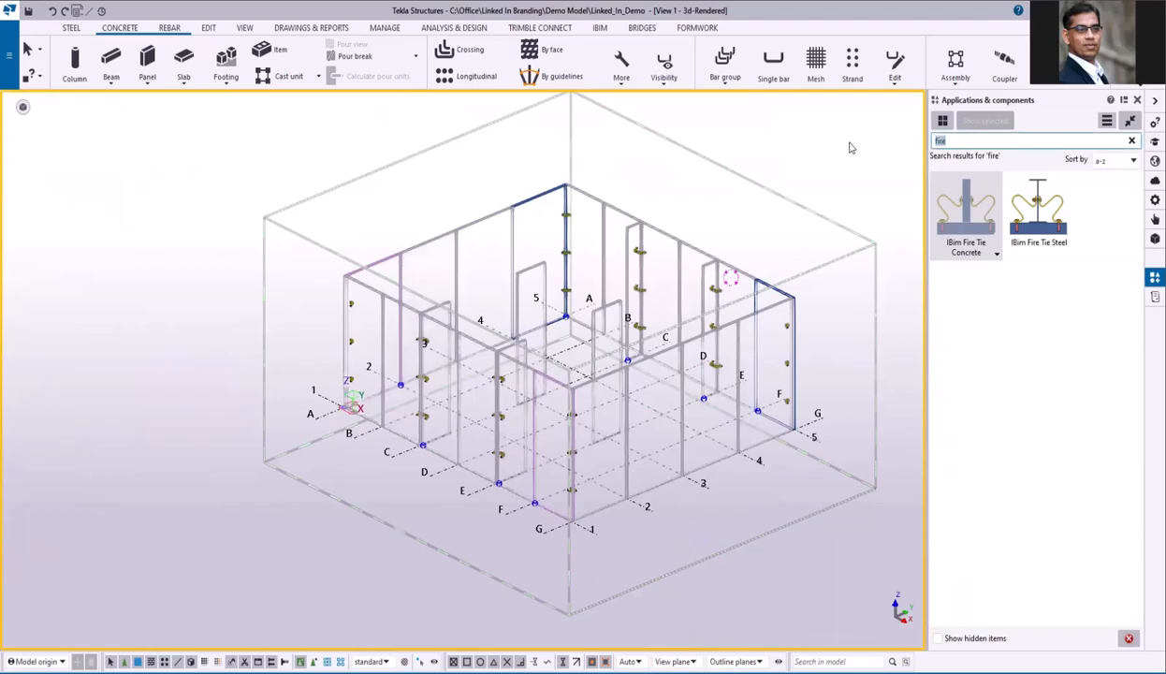
pyautogui.write('panel')
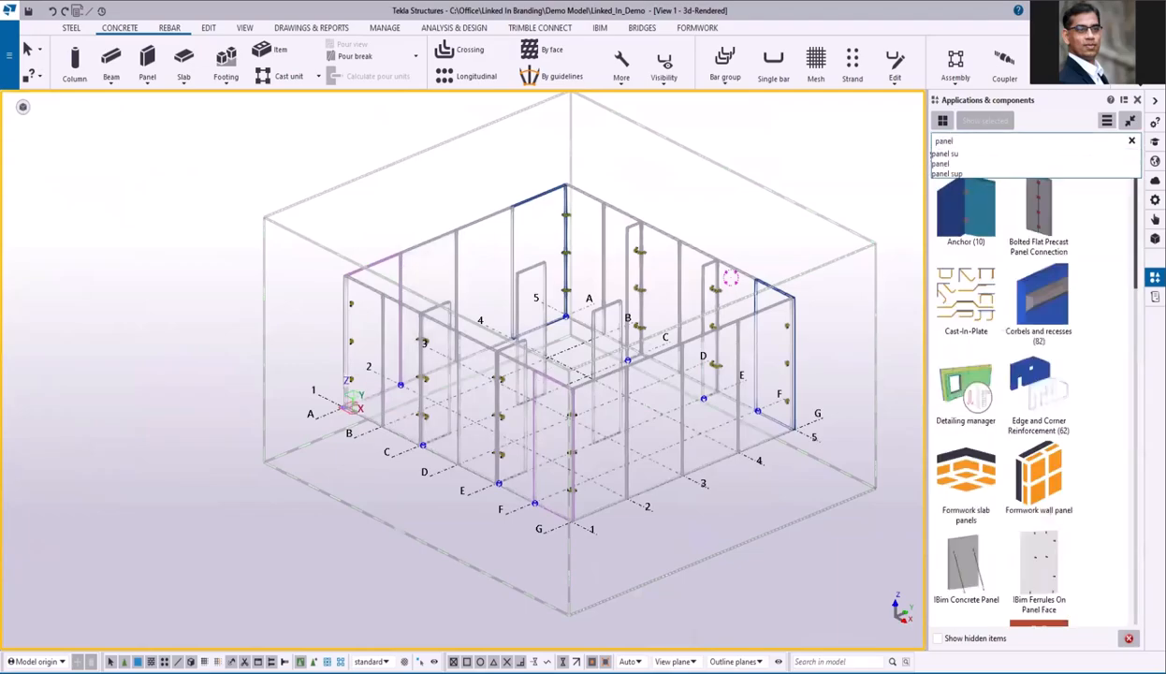
pyautogui.write(' suppo')
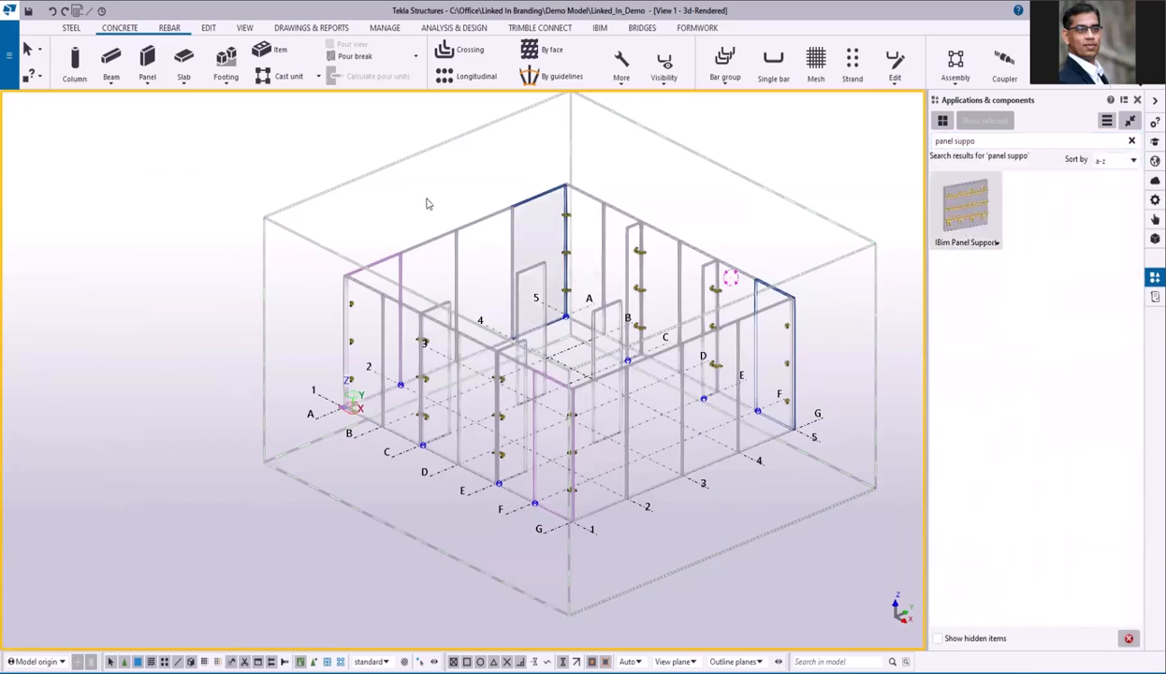
# Step: Place an IBim Panel Support across the grey and blue panels of the grid A wall, from grid 3 to the grid 5 corner
pyautogui.scroll(2, 368, 274)
pyautogui.scroll(4, 368, 275)
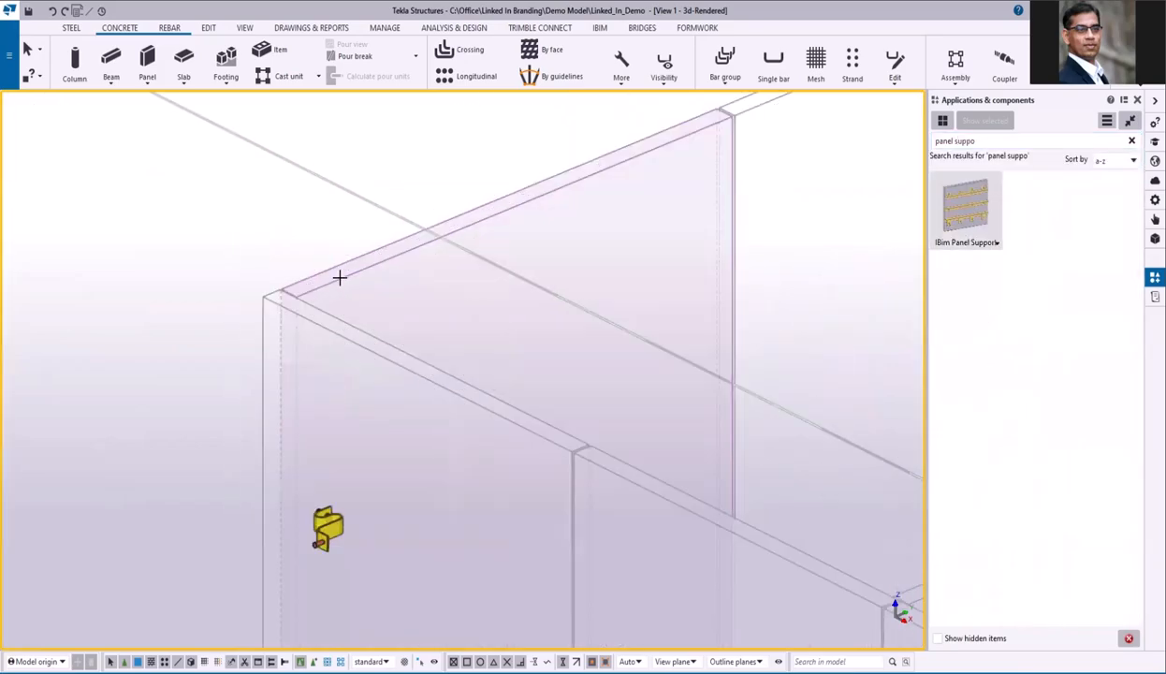
pyautogui.scroll(-5, 340, 277)
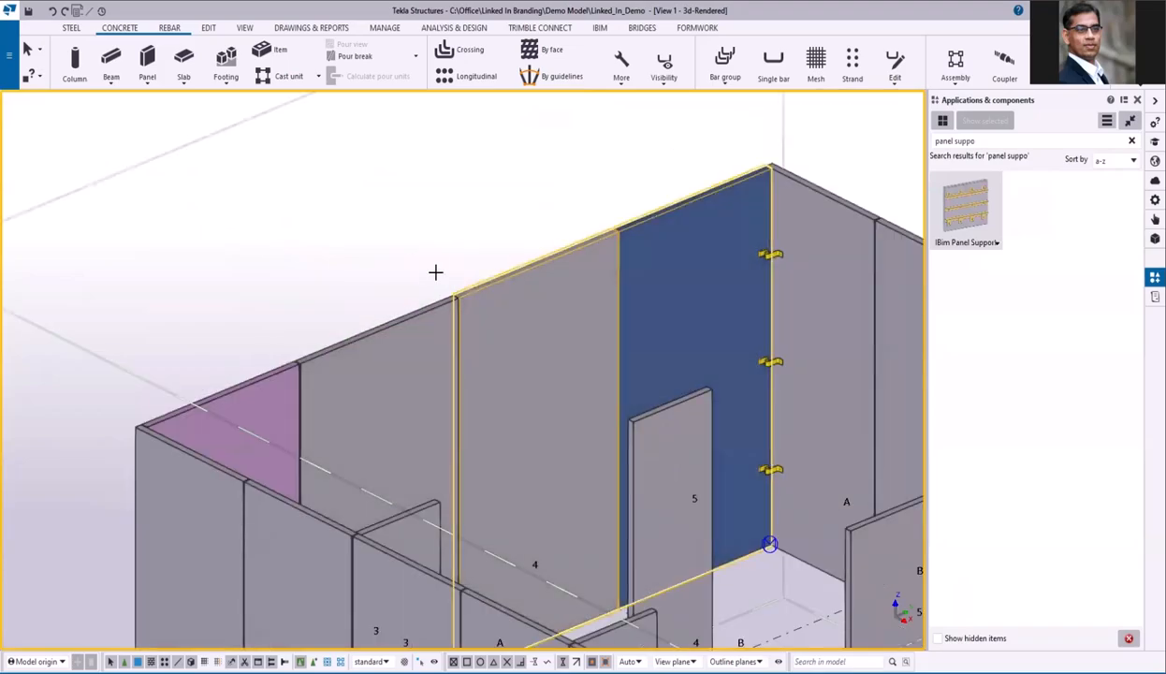
pyautogui.click(459, 332)
pyautogui.click(767, 197)
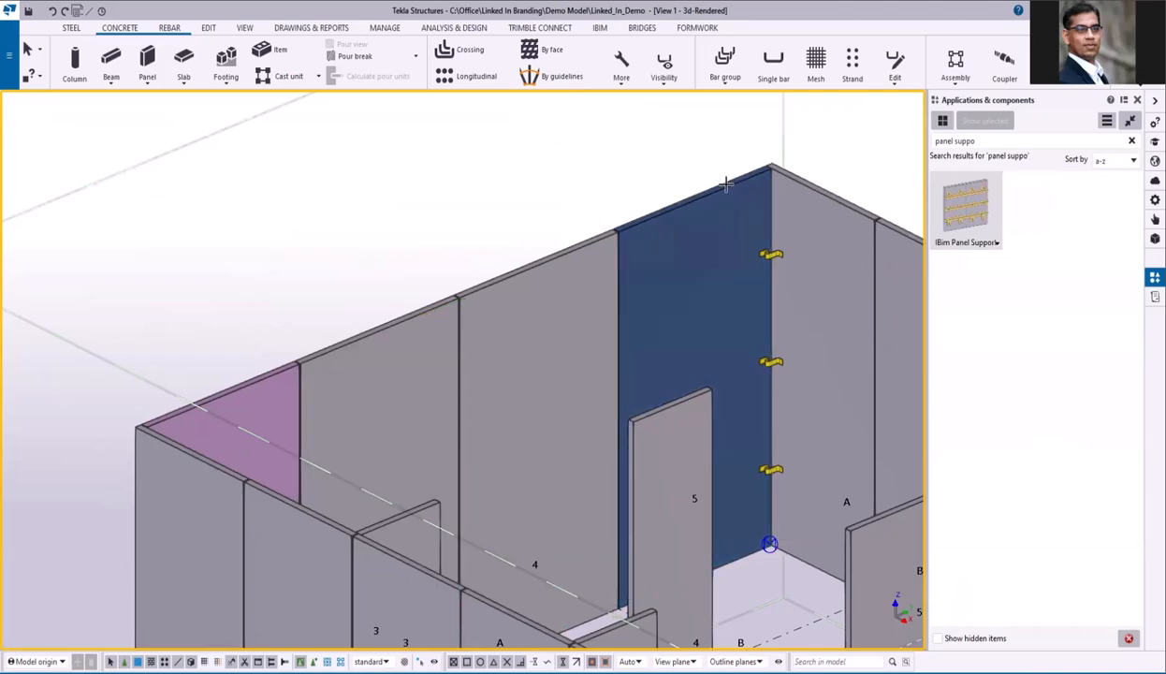
pyautogui.rightClick(668, 151)
pyautogui.click(696, 160)
pyautogui.scroll(3, 457, 337)
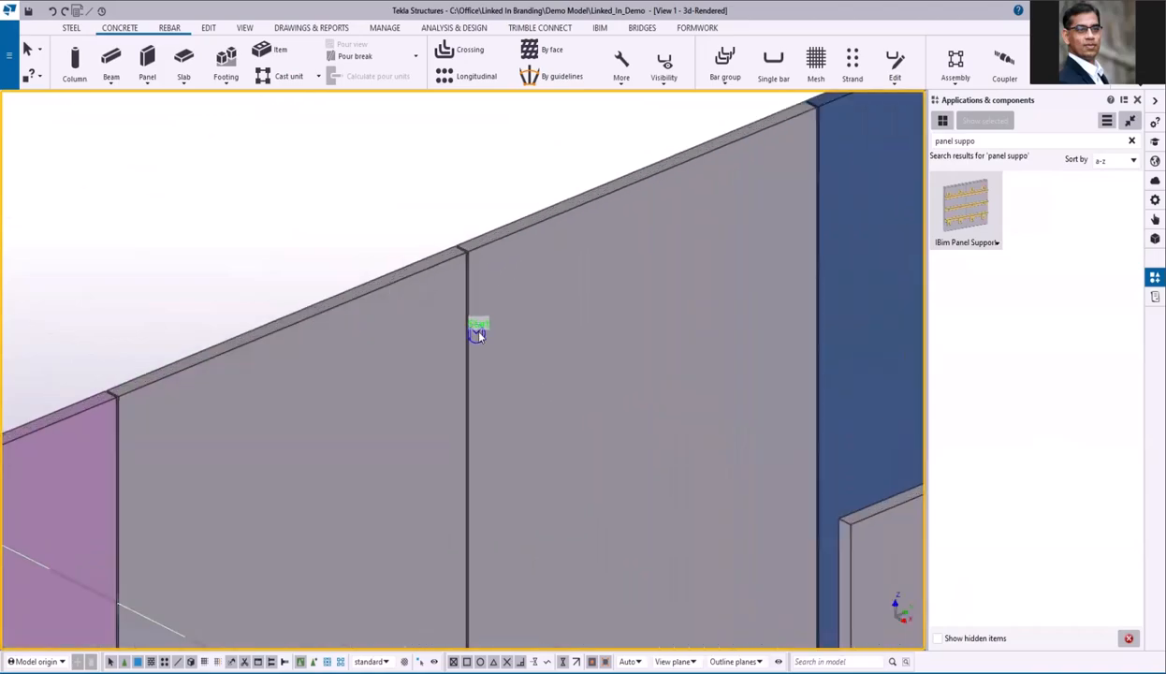
pyautogui.rightClick(437, 143)
pyautogui.click(475, 154)
# Step: Switch the panel support's clip plate to the mirrored arrangement and set the support profile's rotation to Back
pyautogui.doubleClick(474, 332)
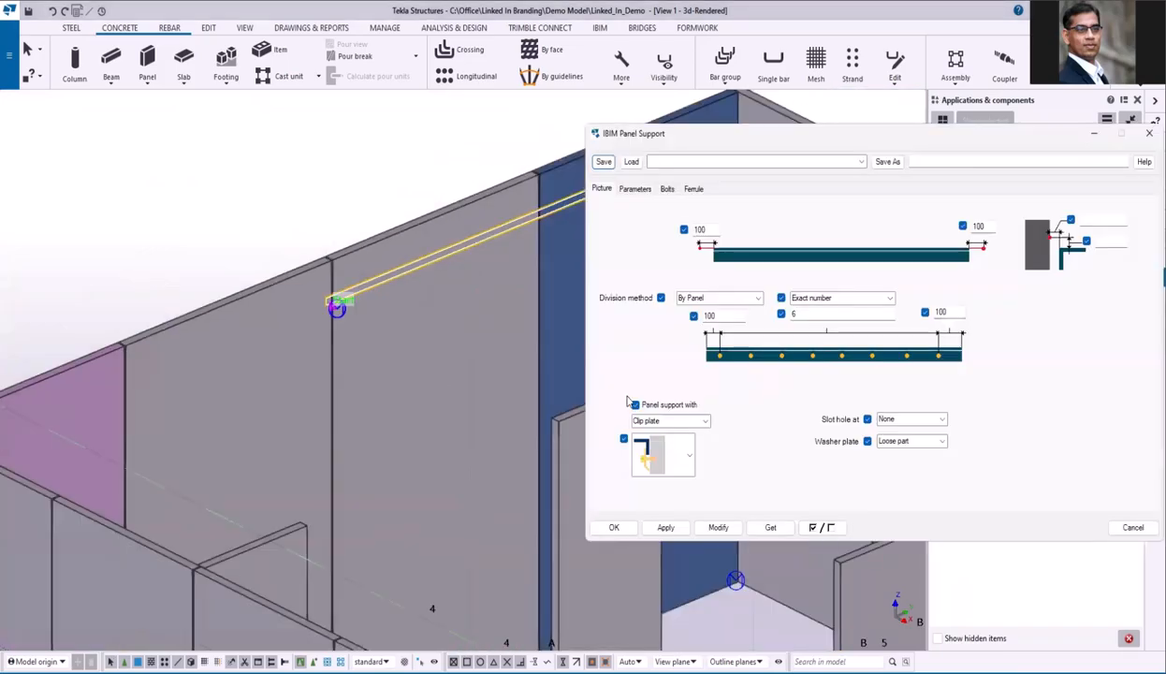
pyautogui.click(689, 456)
pyautogui.click(667, 576)
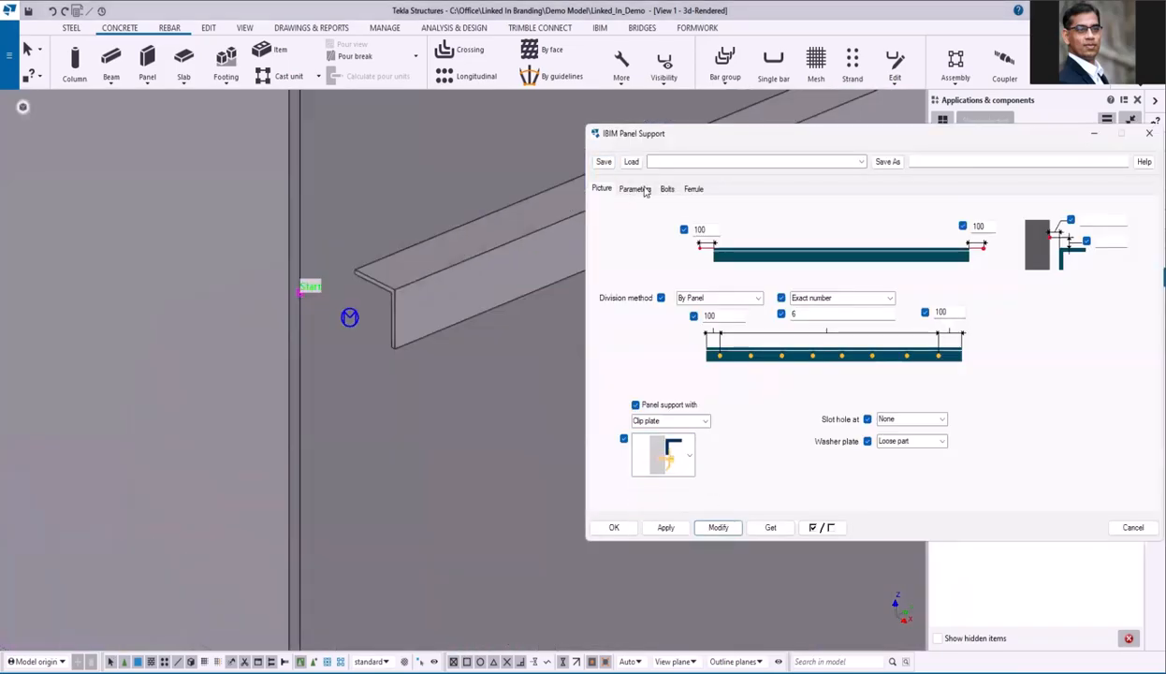
pyautogui.click(644, 193)
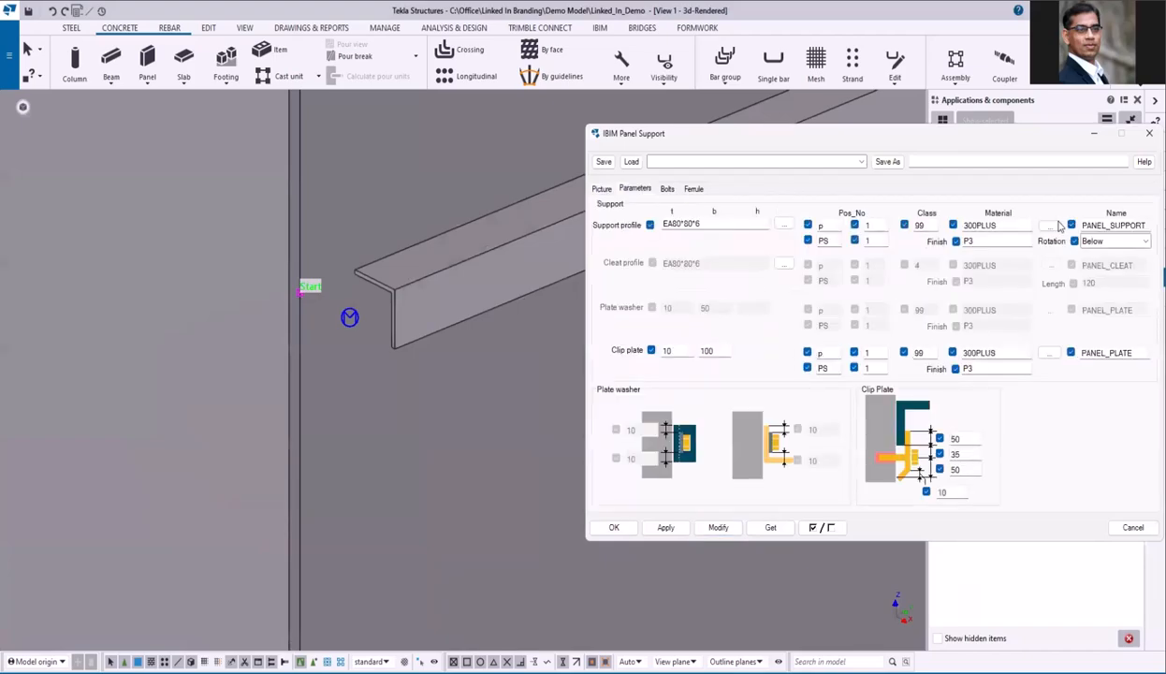
pyautogui.click(1144, 241)
pyautogui.click(1093, 274)
pyautogui.click(718, 527)
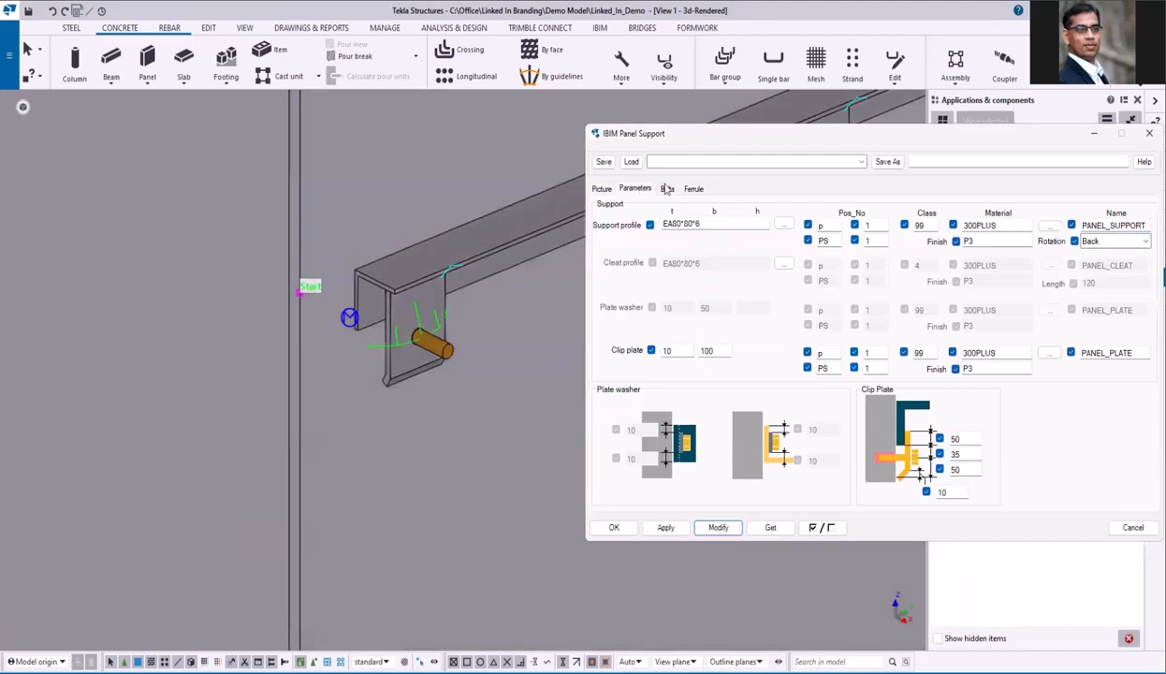
# Step: Reverse the bolt direction of the panel support so the bolt heads face outward, and close its settings
pyautogui.click(667, 188)
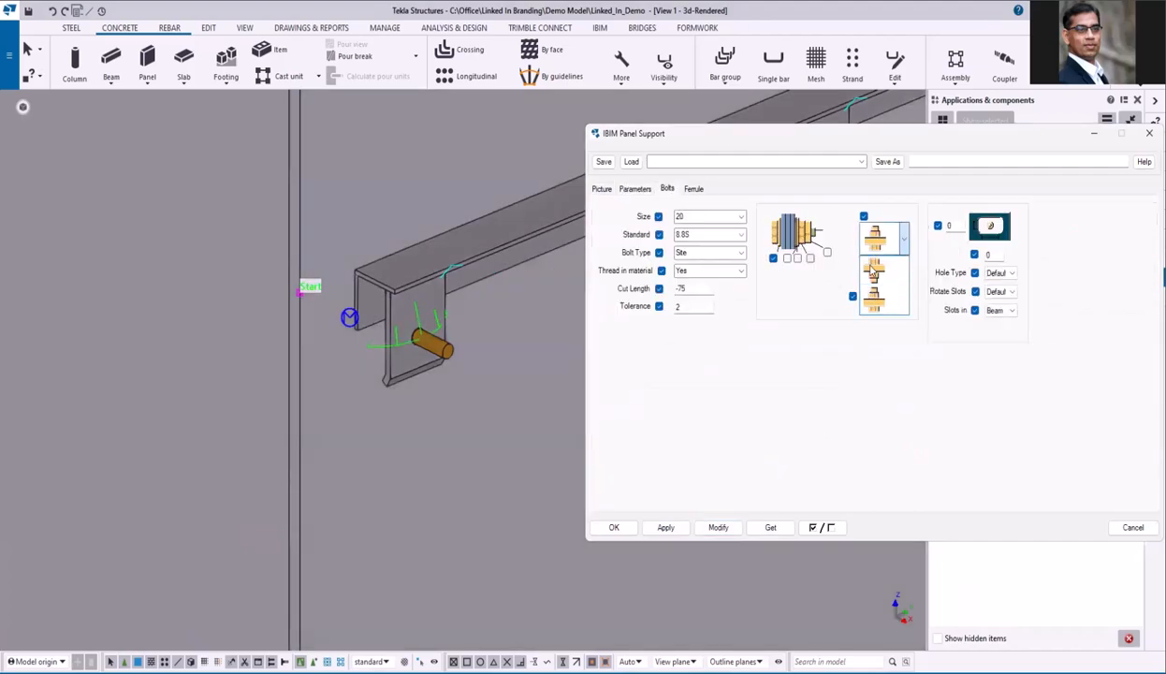
pyautogui.click(879, 269)
pyautogui.click(718, 527)
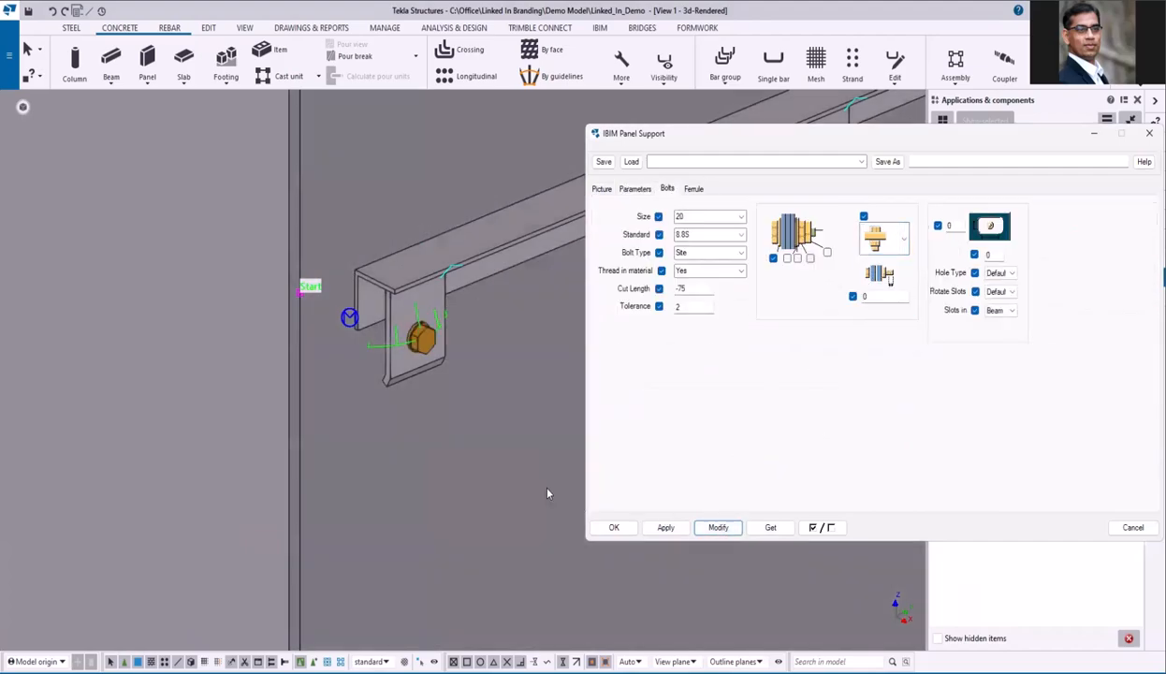
pyautogui.scroll(-9, 293, 333)
pyautogui.scroll(6, 504, 194)
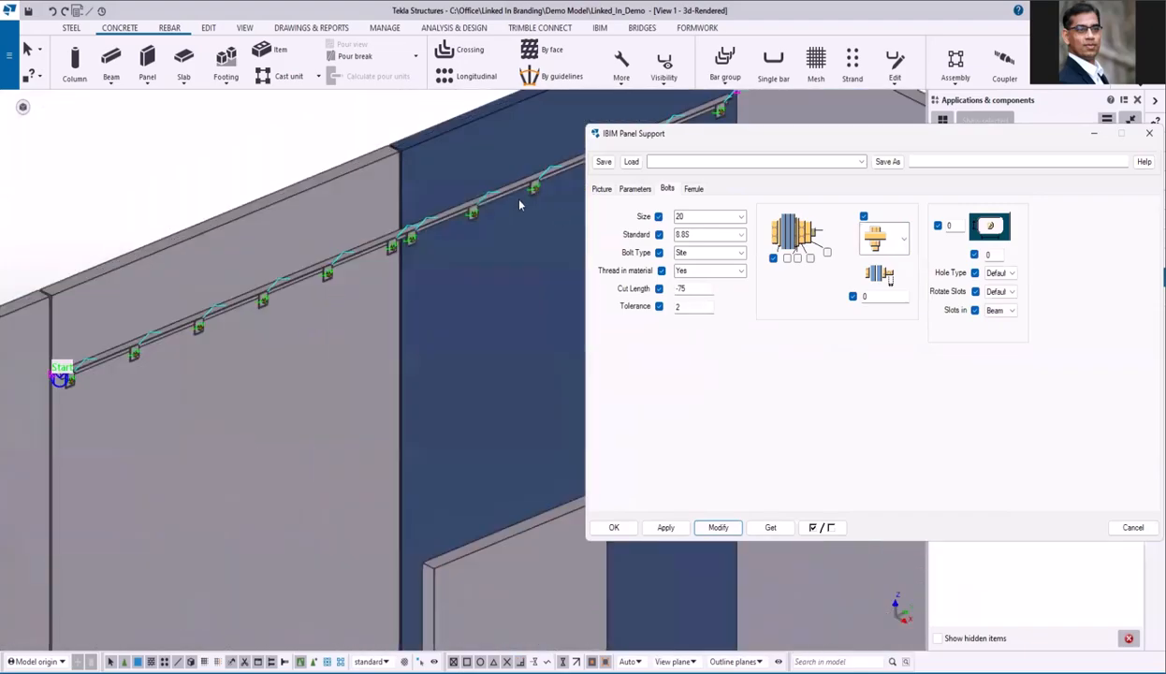
pyautogui.scroll(-5, 433, 287)
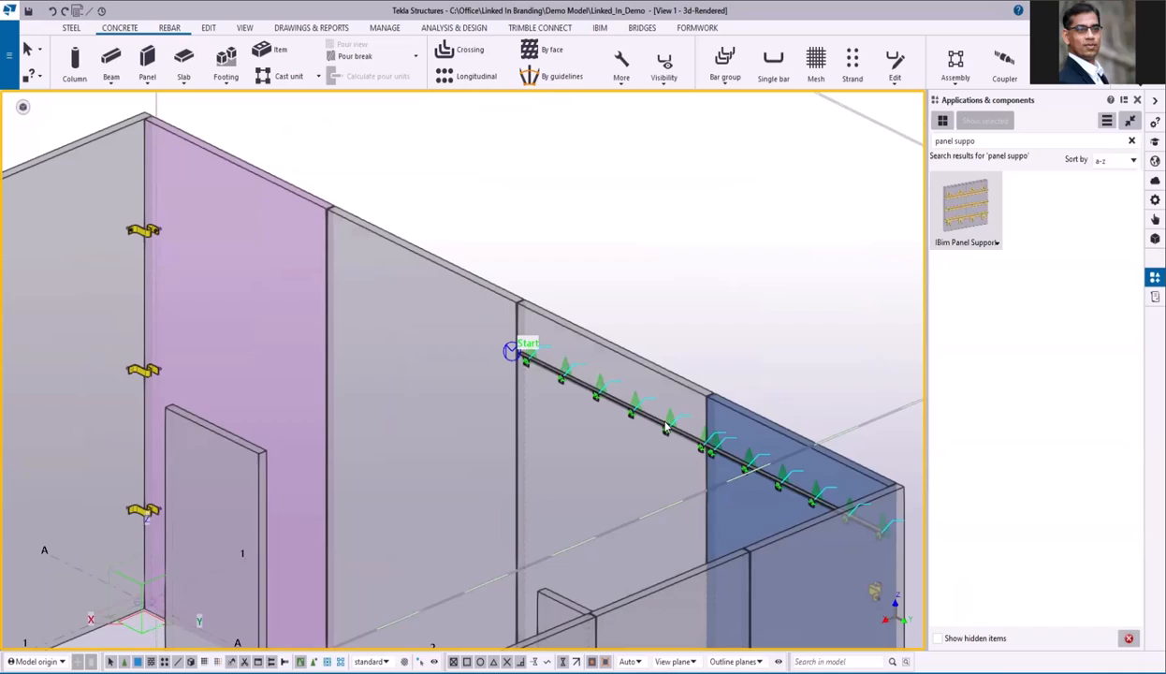
# Step: Place a second IBim Panel Support across the grey and pink panels of the grid A wall, from grid 3 to the grid 1 corner
pyautogui.scroll(3, 566, 375)
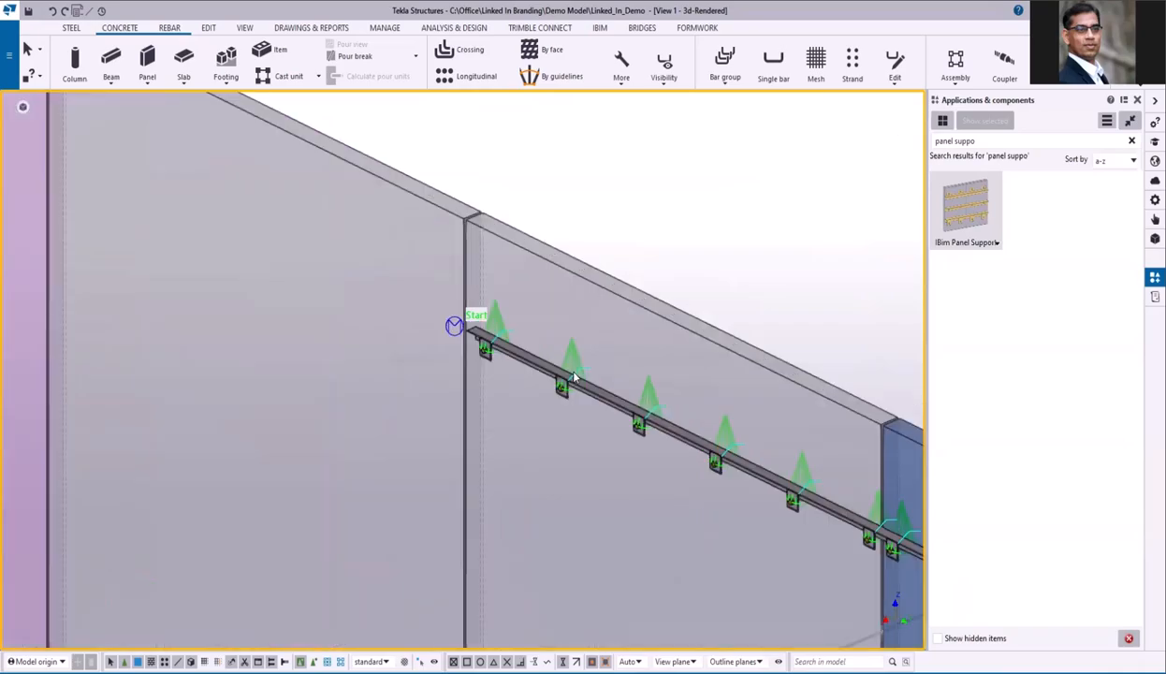
pyautogui.scroll(-2, 557, 360)
pyautogui.moveTo(549, 200); pyautogui.dragTo(732, 208, button='middle')
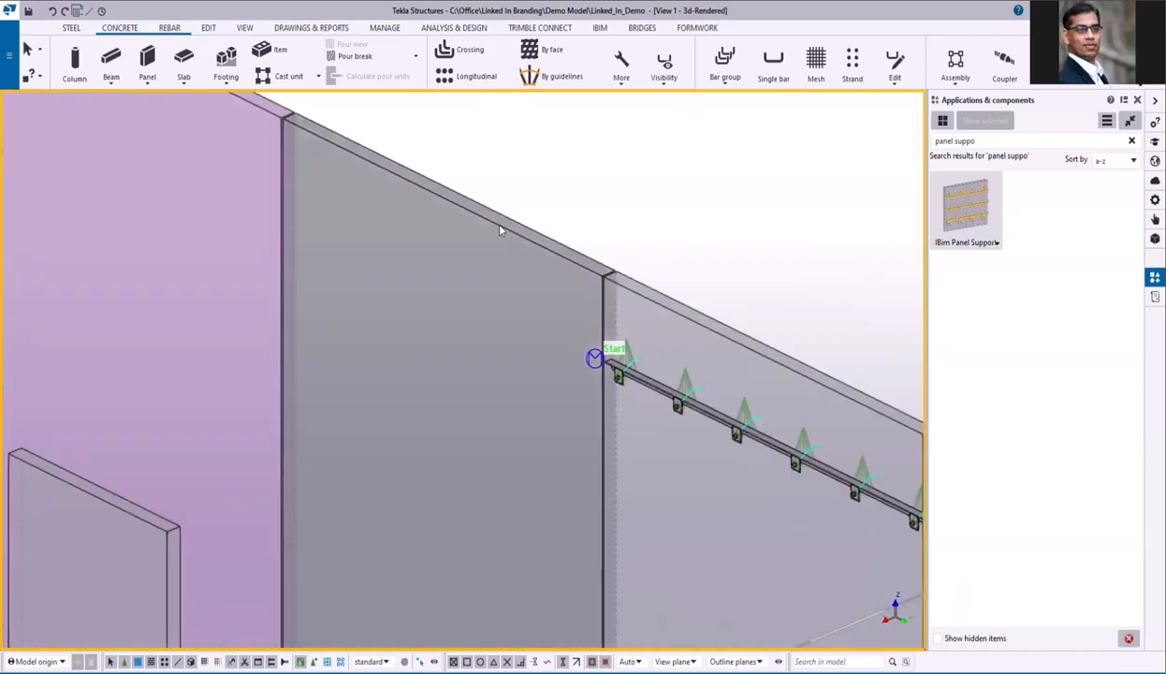
pyautogui.click(506, 251)
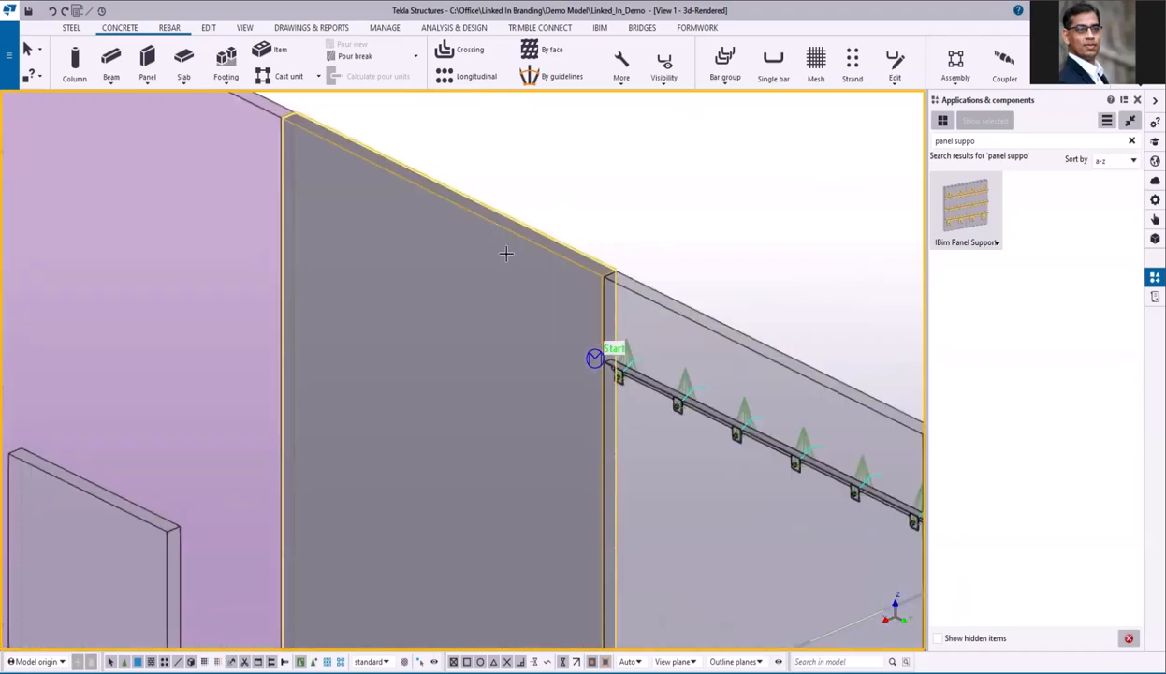
pyautogui.scroll(-3, 431, 198)
pyautogui.click(393, 215)
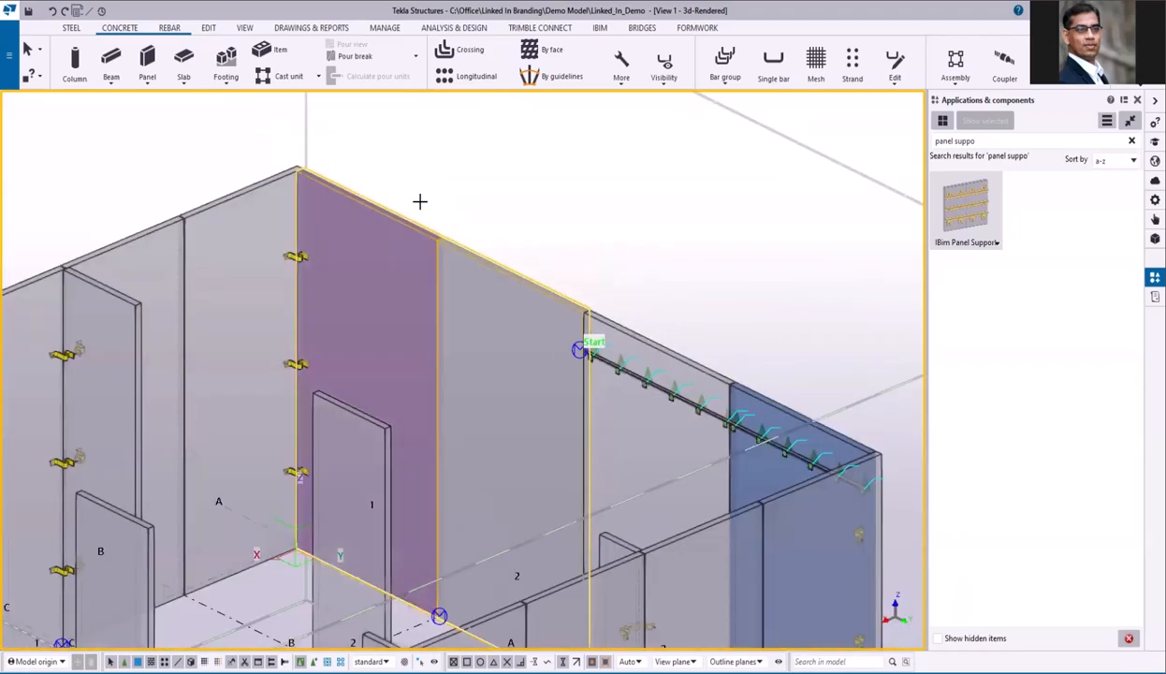
pyautogui.middleClick(459, 172)
pyautogui.scroll(3, 582, 350)
pyautogui.click(582, 348)
pyautogui.scroll(-3, 739, 439)
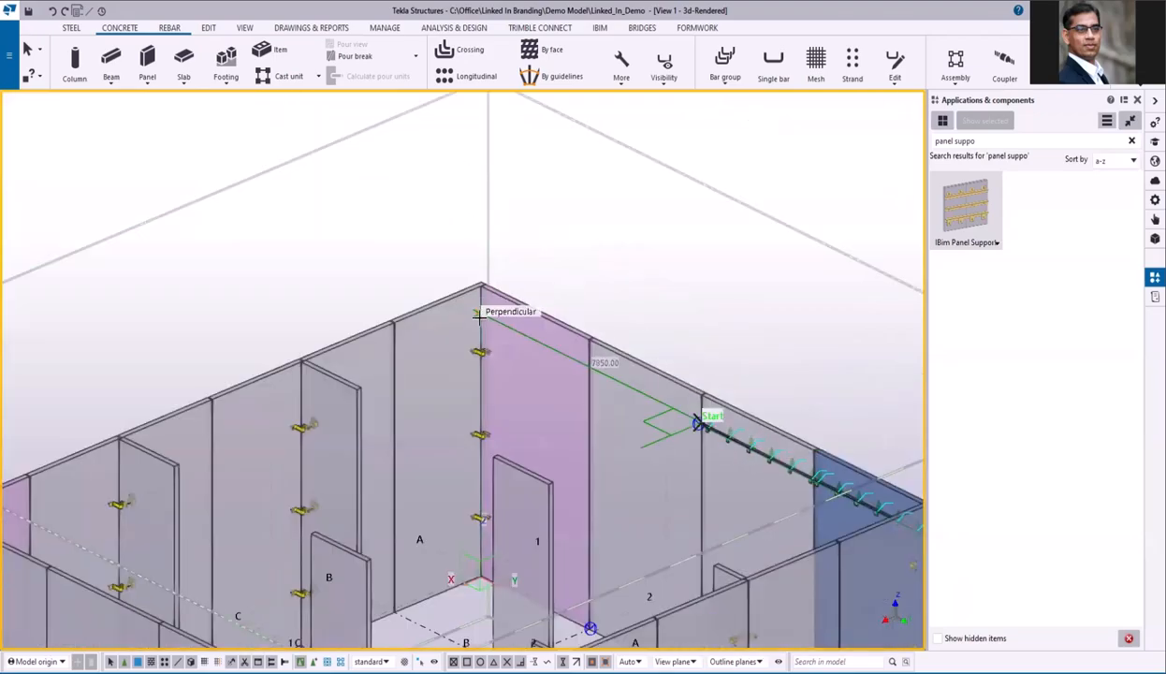
pyautogui.scroll(3, 711, 397)
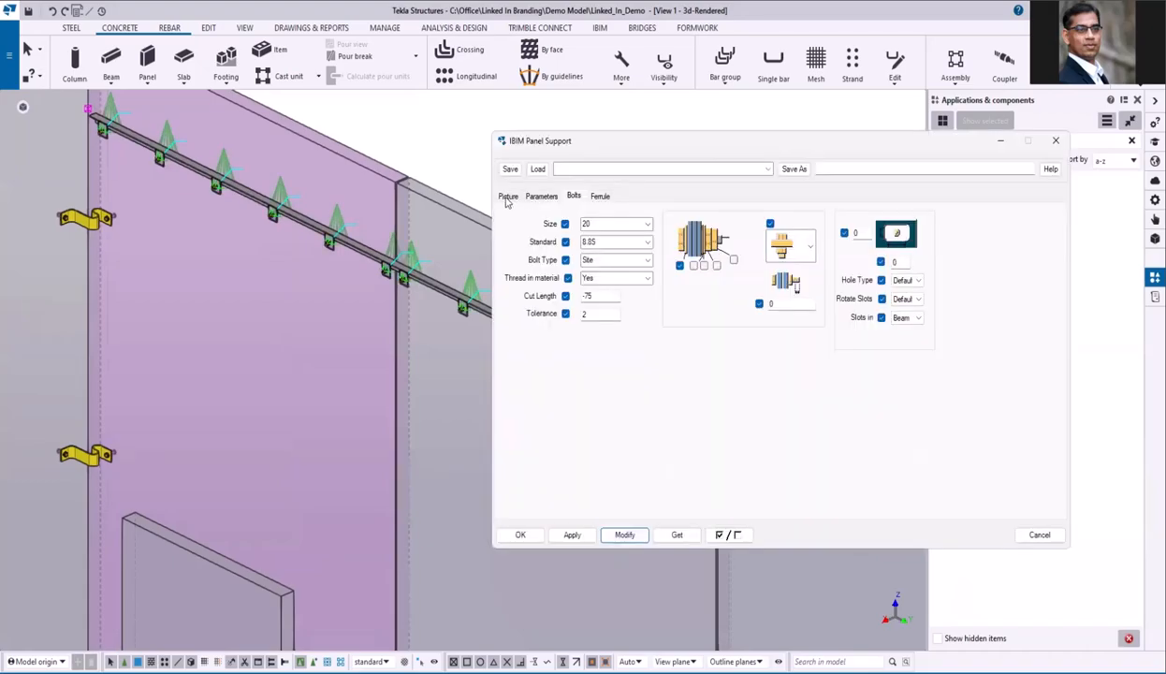
# Step: Change the new panel support's connection from clip plates to Bolt and apply it to the model
pyautogui.click(507, 198)
pyautogui.scroll(5, 394, 264)
pyautogui.scroll(3, 384, 309)
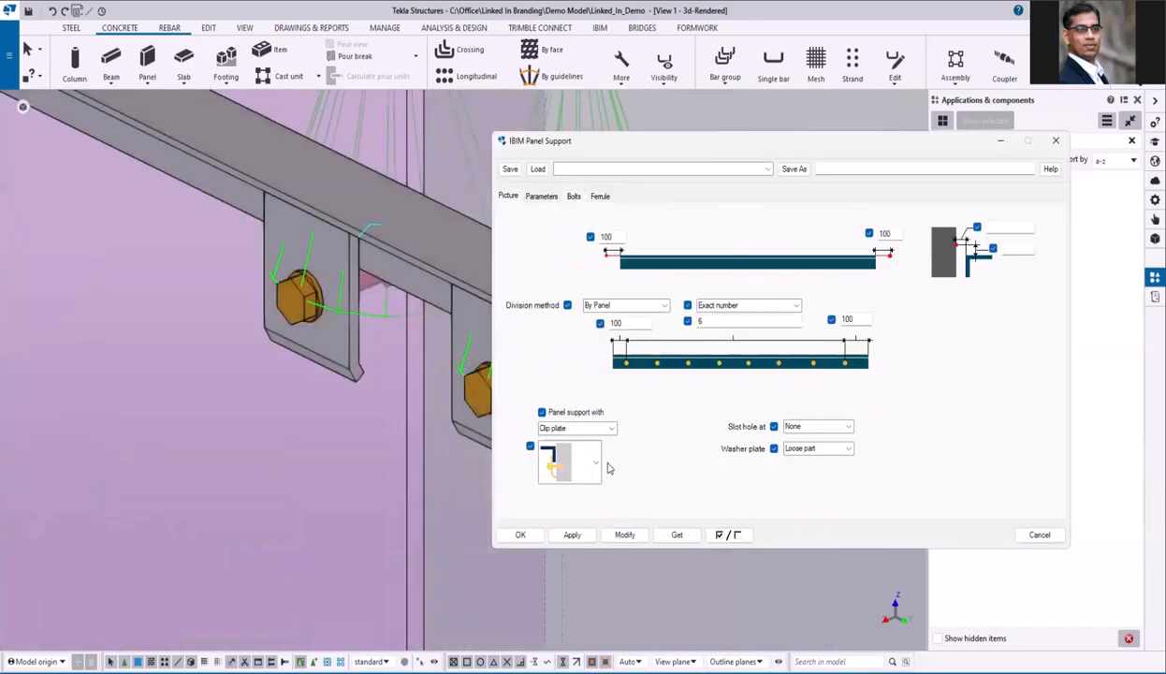
pyautogui.click(612, 427)
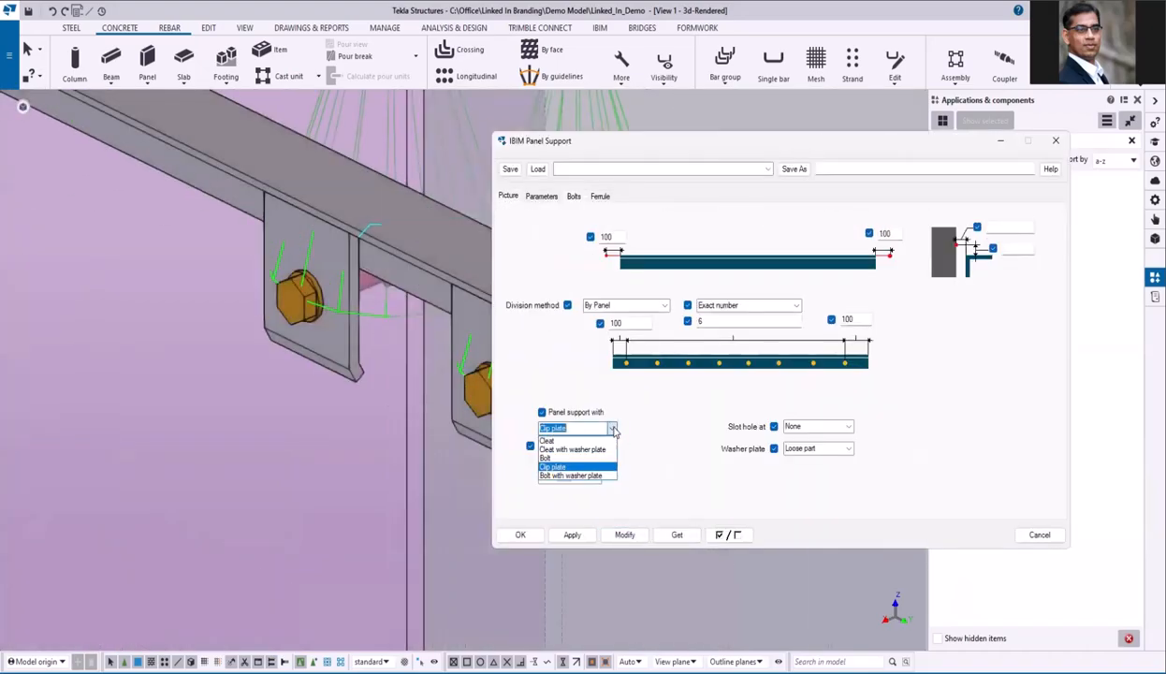
pyautogui.click(561, 458)
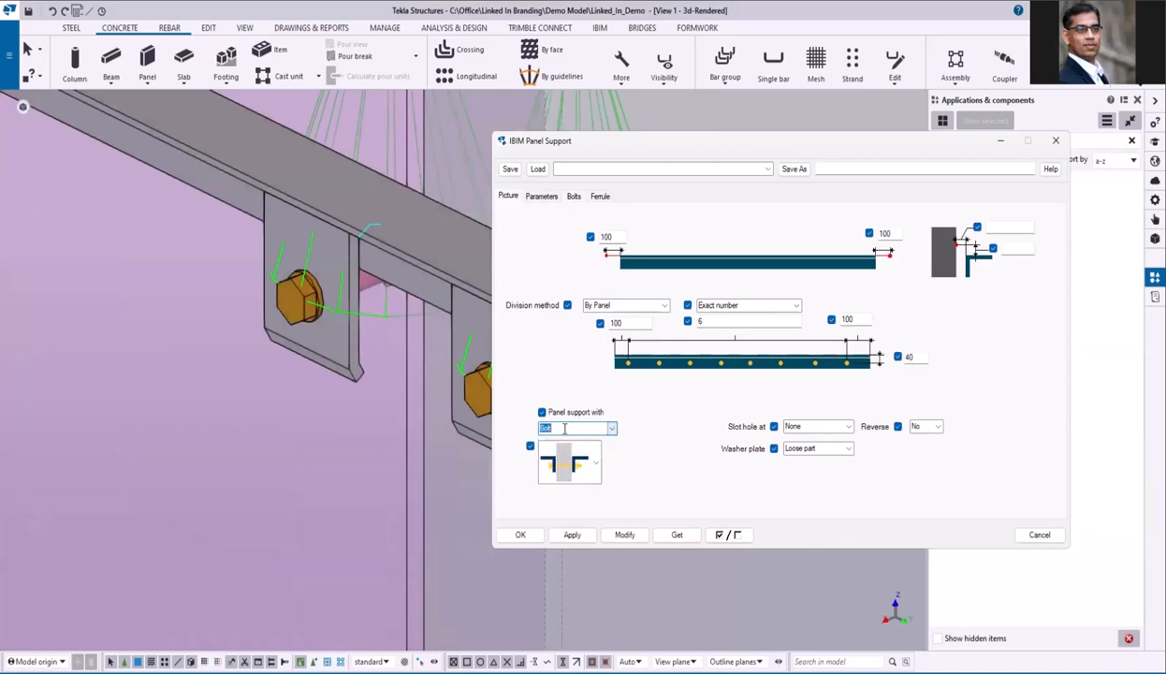
pyautogui.click(626, 535)
pyautogui.scroll(-3, 286, 335)
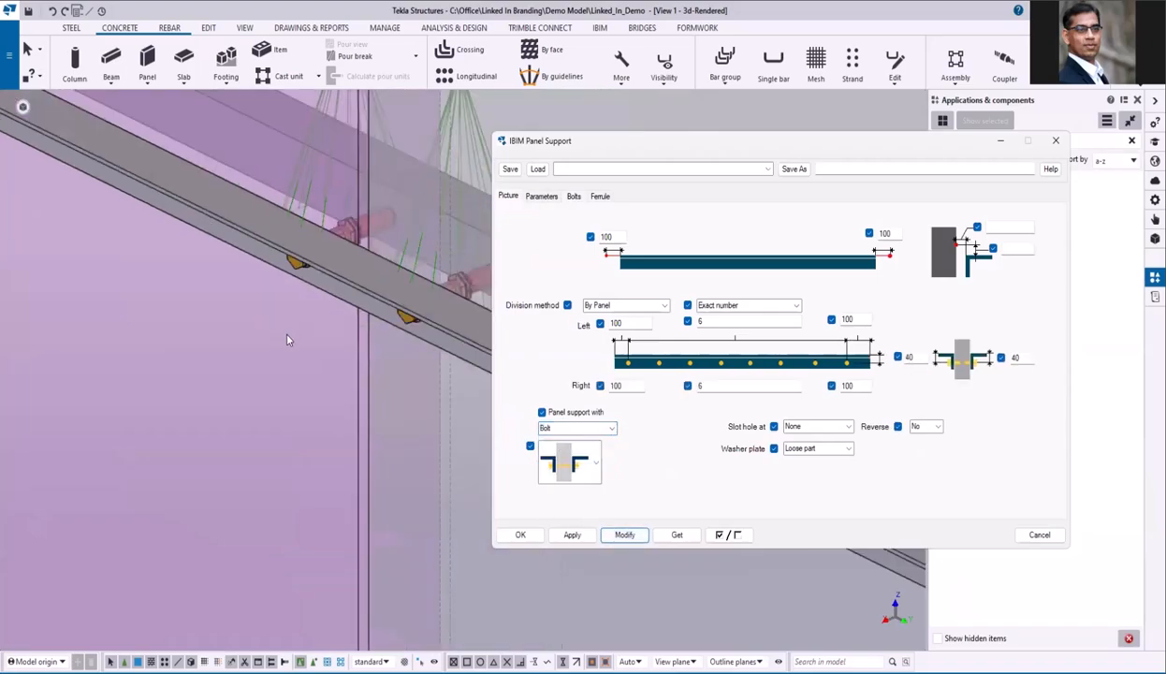
pyautogui.scroll(4, 281, 345)
pyautogui.scroll(-2, 279, 354)
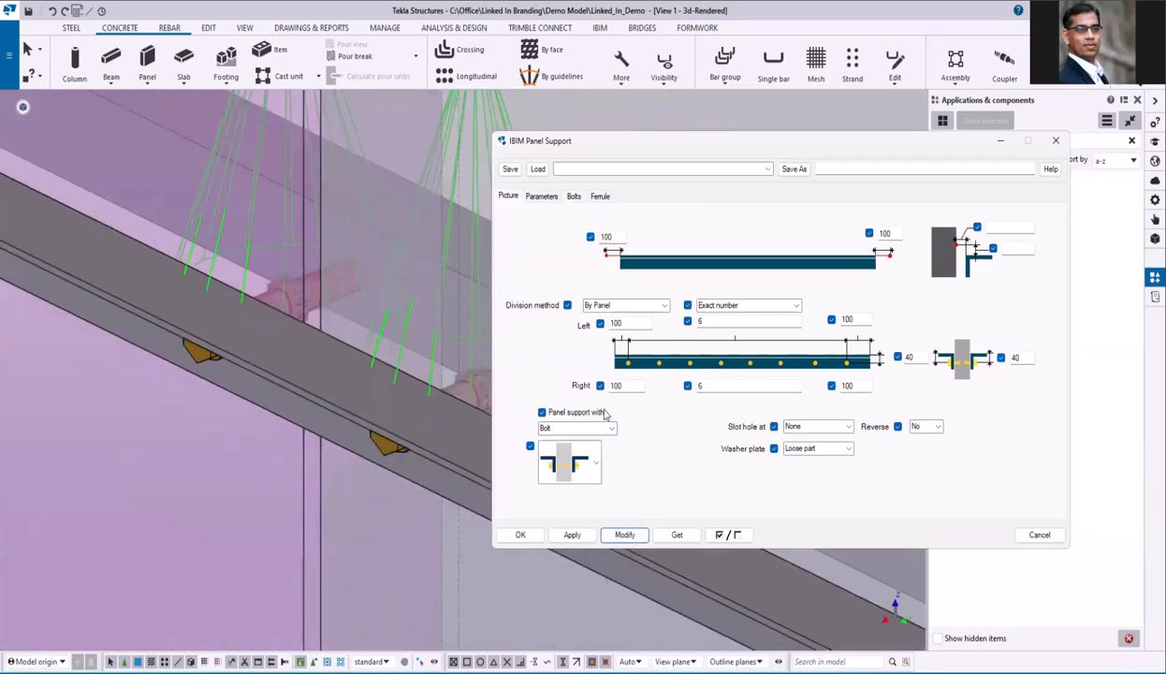
# Step: Switch the bolted panel support to a single angle, try it on both sides of the panel, and keep the angle-before-panel arrangement
pyautogui.click(580, 464)
pyautogui.click(577, 632)
pyautogui.click(624, 534)
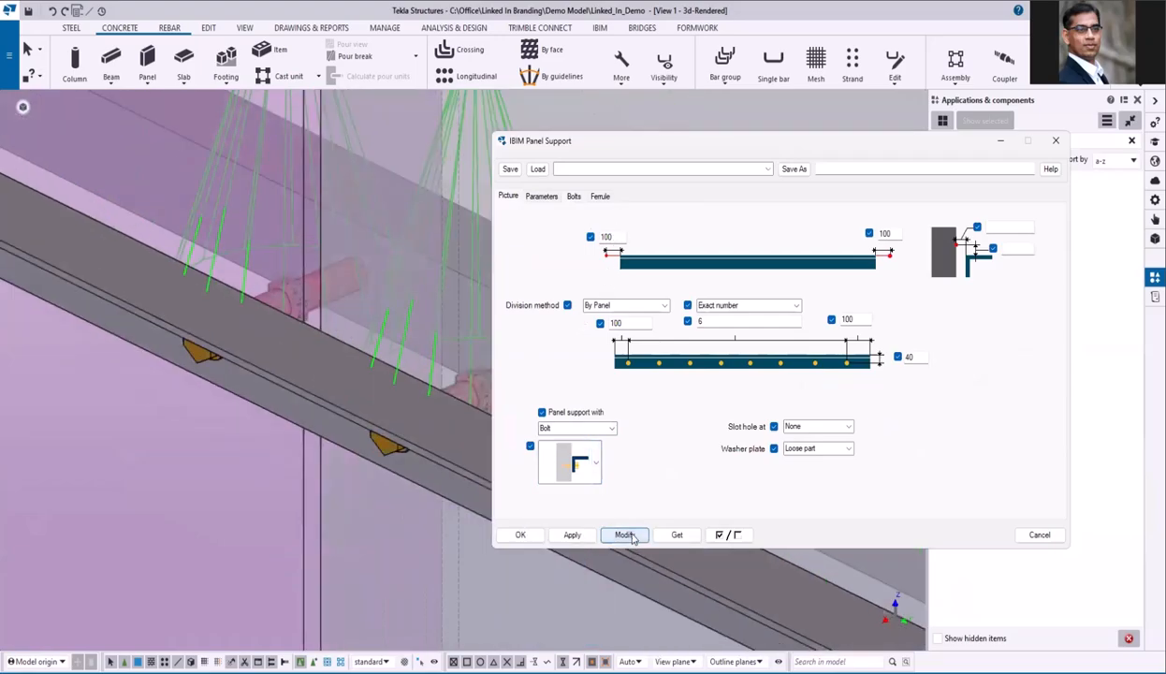
pyautogui.click(581, 456)
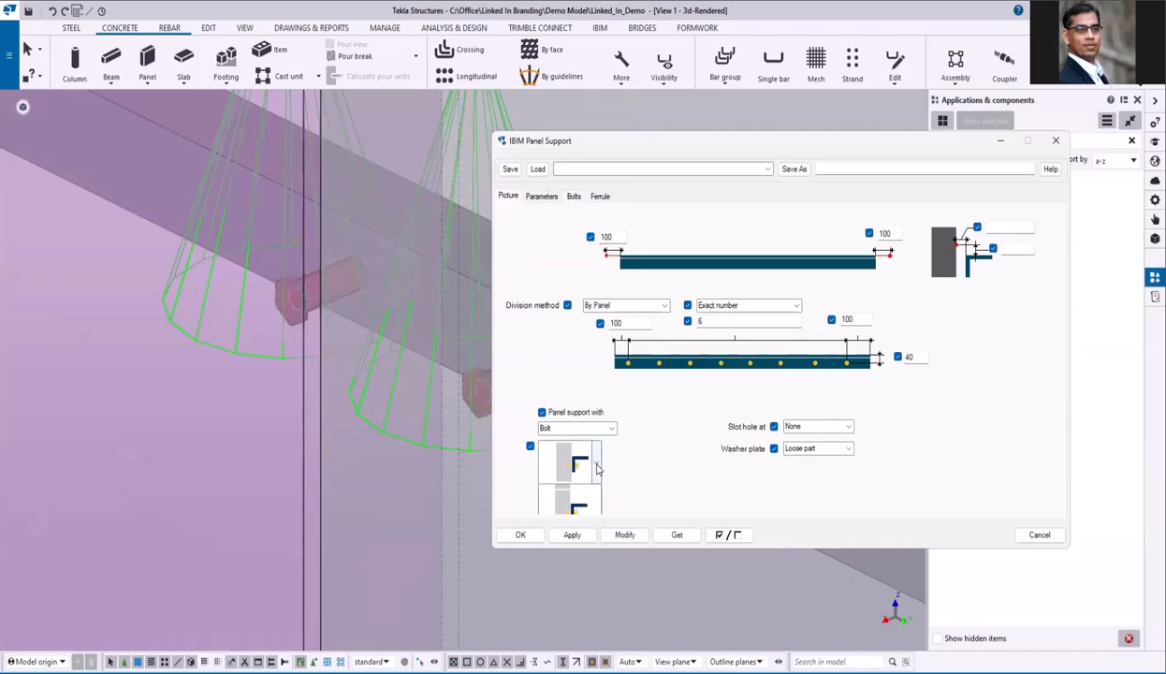
pyautogui.click(550, 585)
pyautogui.click(622, 535)
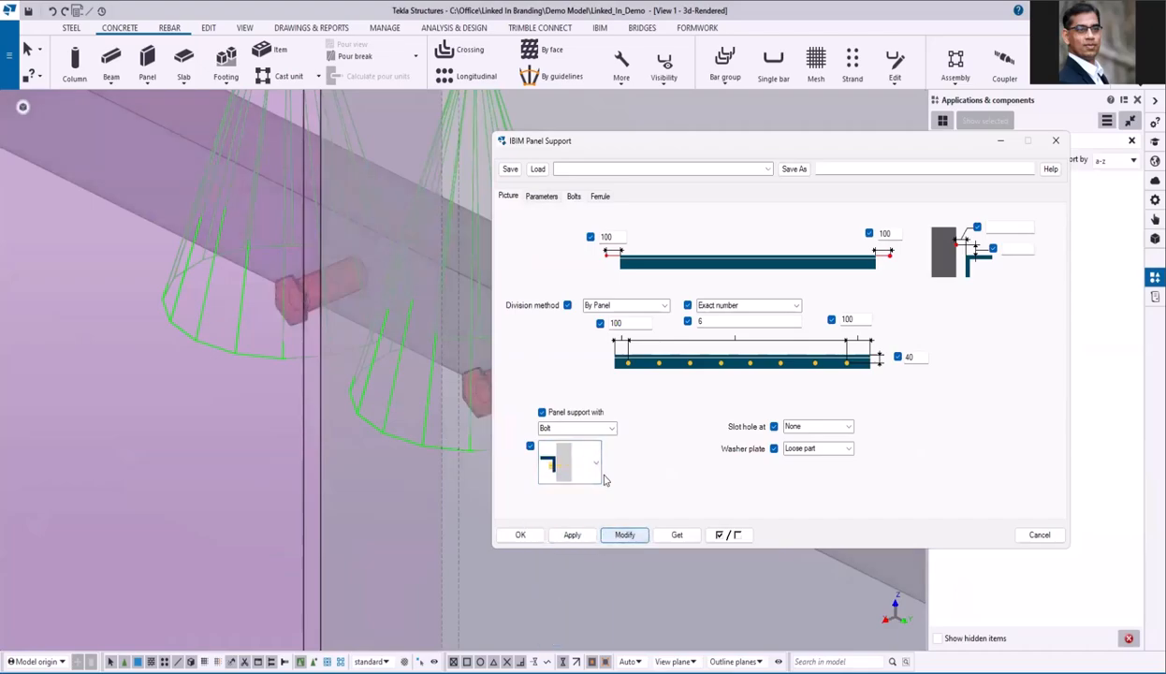
pyautogui.scroll(-10, 237, 264)
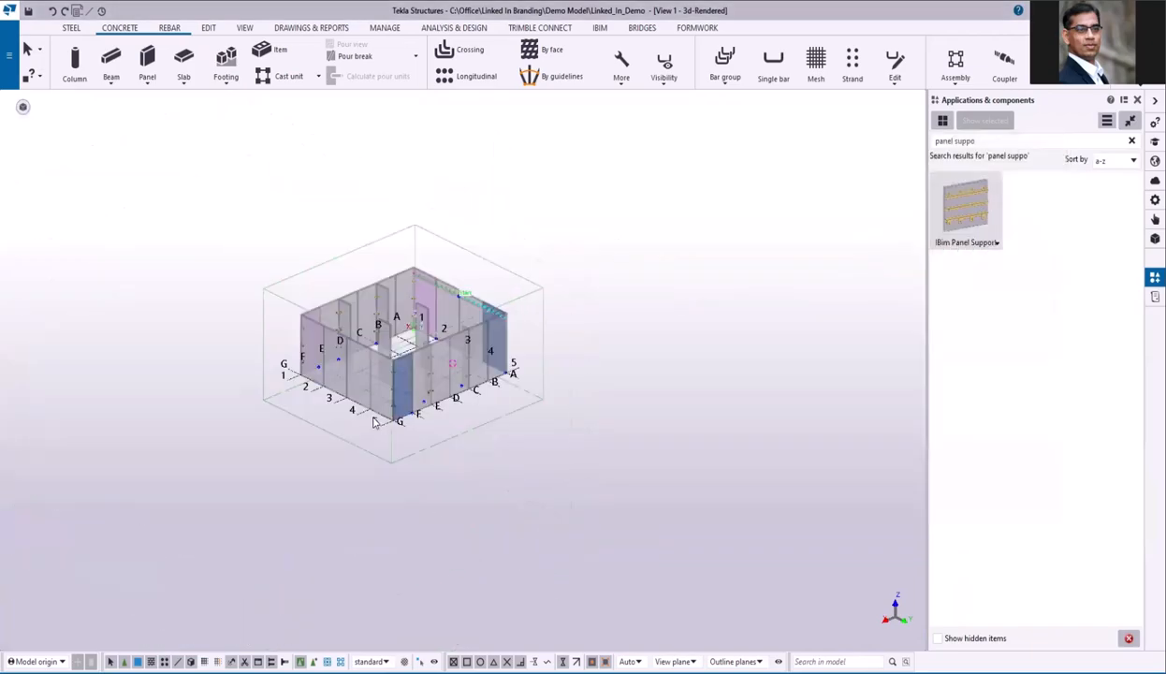
# Step: Search the component catalog for "concrete" and open the IBim Concrete Panel settings
pyautogui.scroll(3, 389, 372)
pyautogui.moveTo(389, 372)
pyautogui.keyDown('ctrl'); pyautogui.mouseDown(button='middle')
pyautogui.moveTo(667, 341)
pyautogui.moveTo(385, 349)
pyautogui.moveTo(391, 356)
pyautogui.mouseUp(button='middle'); pyautogui.keyUp('ctrl')
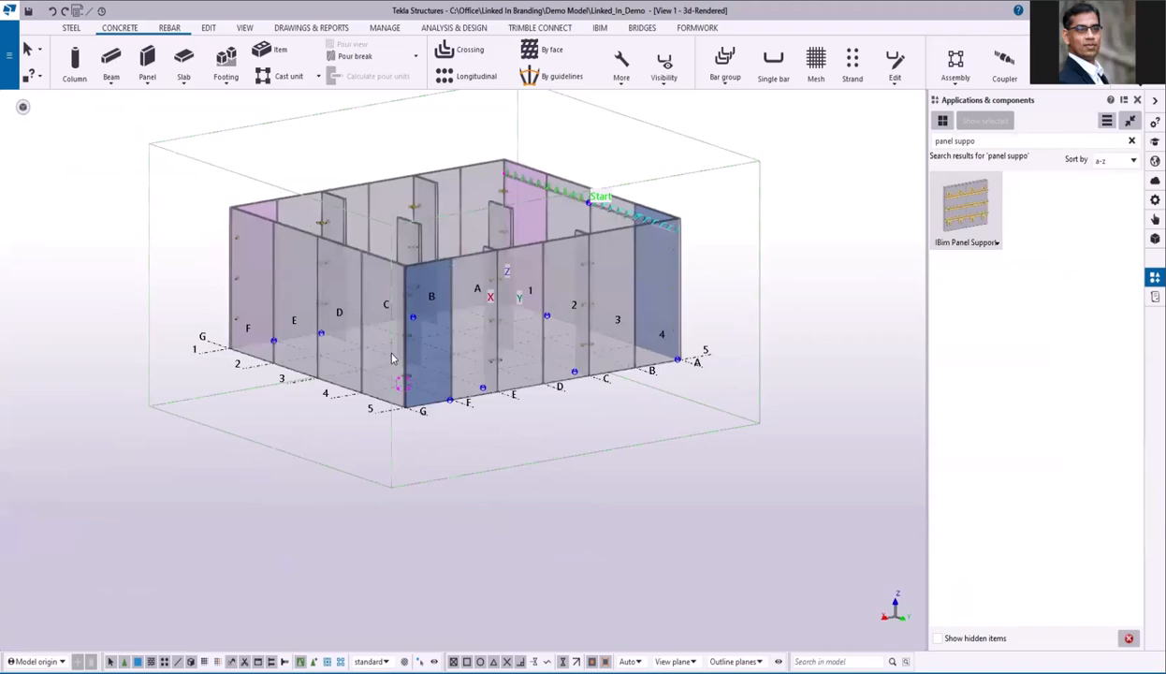
pyautogui.click(1131, 141)
pyautogui.click(1003, 144)
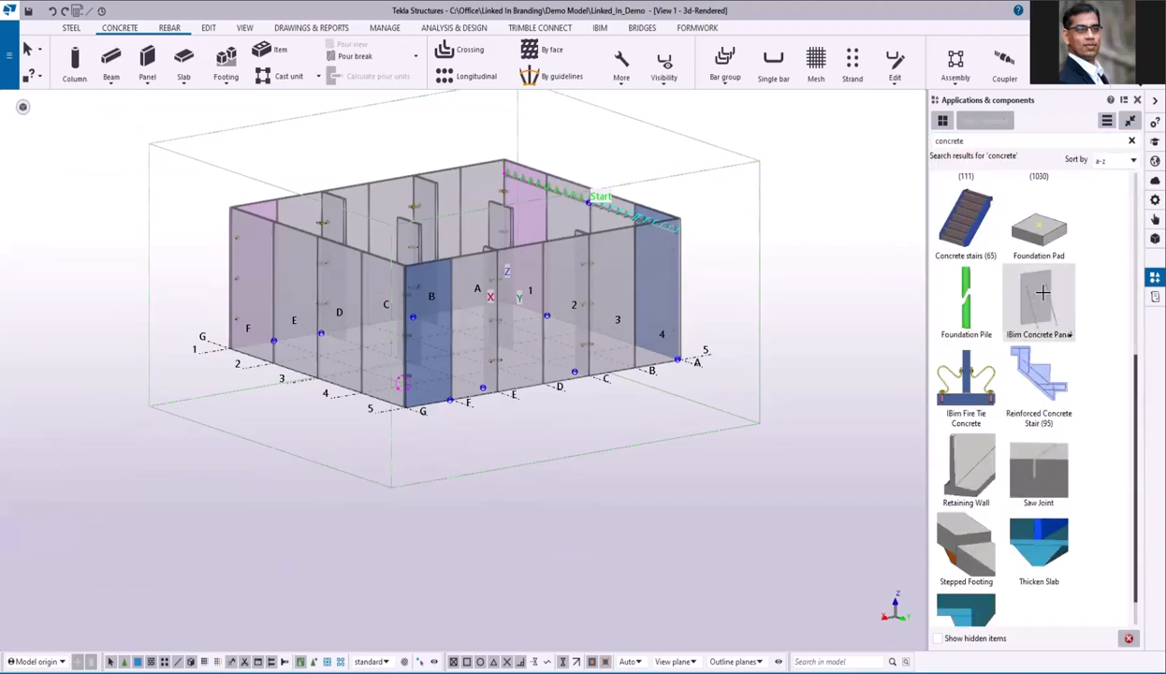
pyautogui.doubleClick(1042, 293)
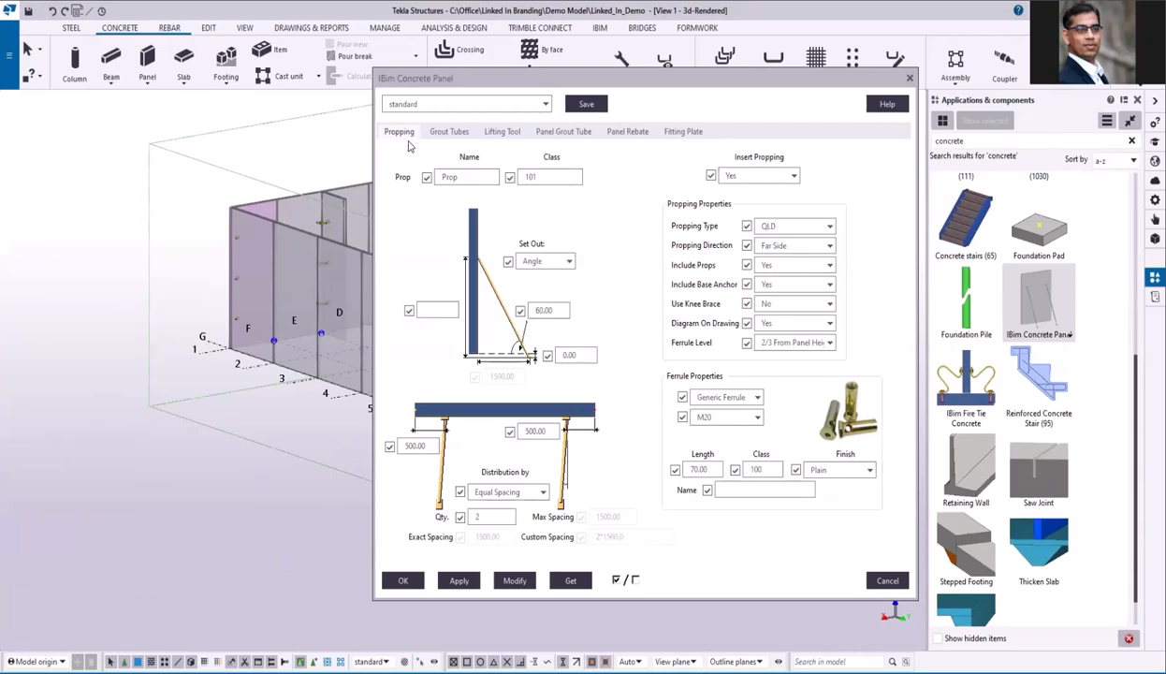
# Step: Review the concrete panel component's grout tube, lifting tool, panel grout tube, panel rebate and fitting plate settings, and accept them
pyautogui.click(449, 131)
pyautogui.click(502, 131)
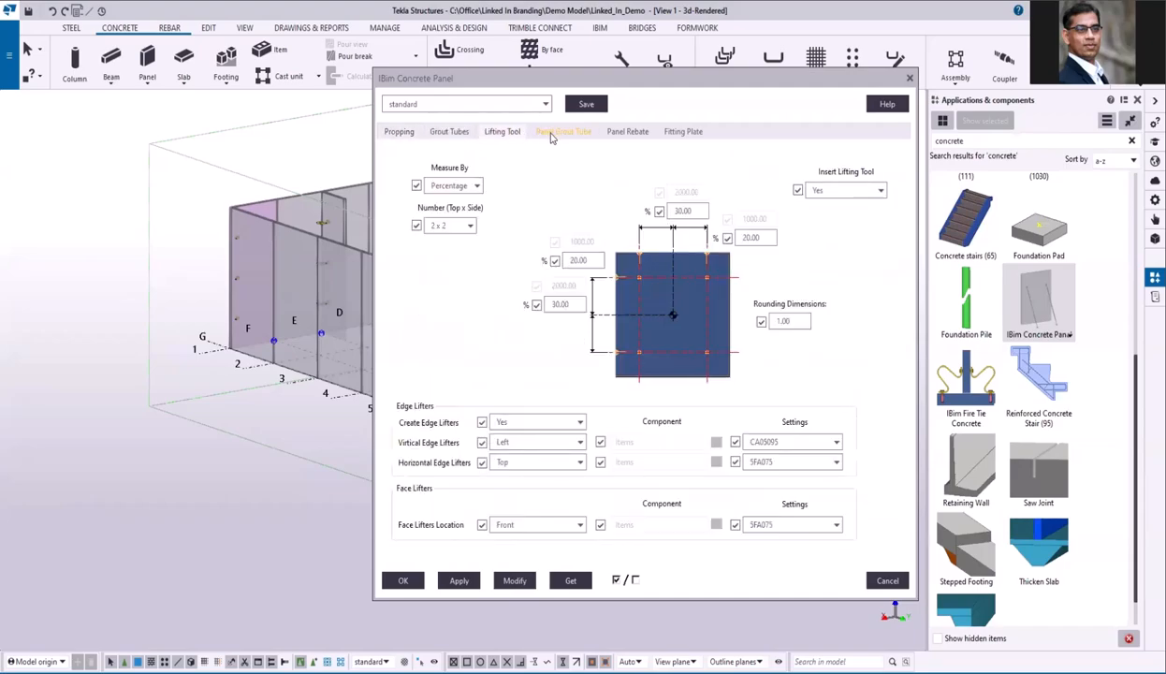
pyautogui.click(556, 133)
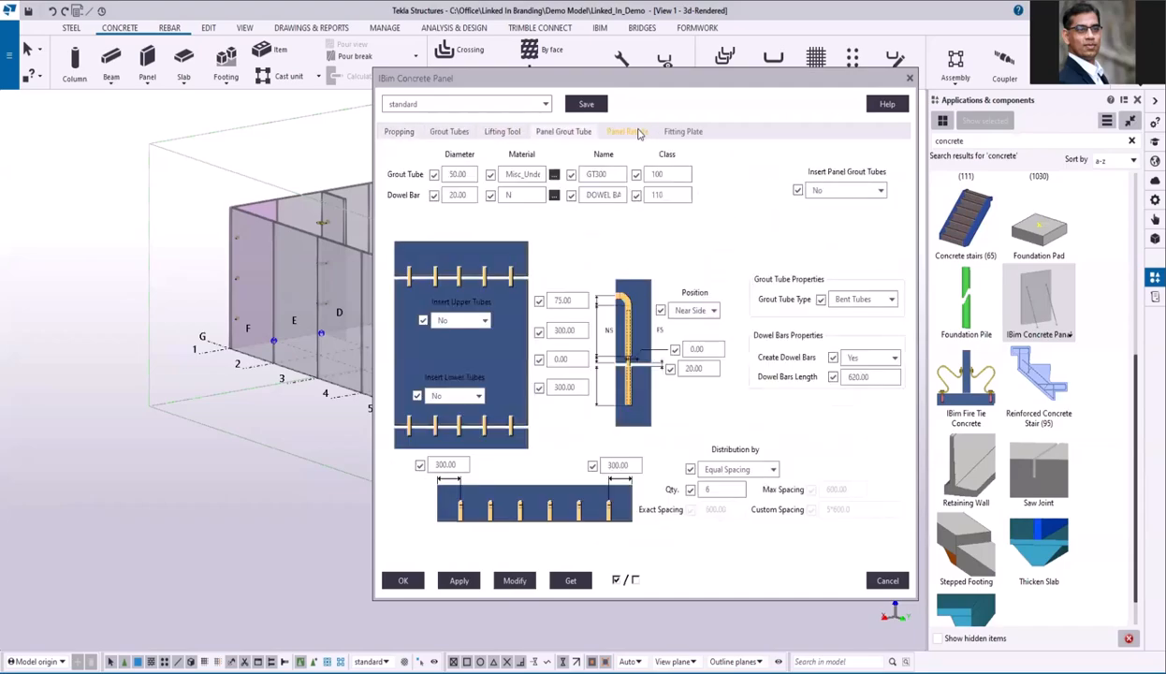
pyautogui.click(627, 132)
pyautogui.click(685, 133)
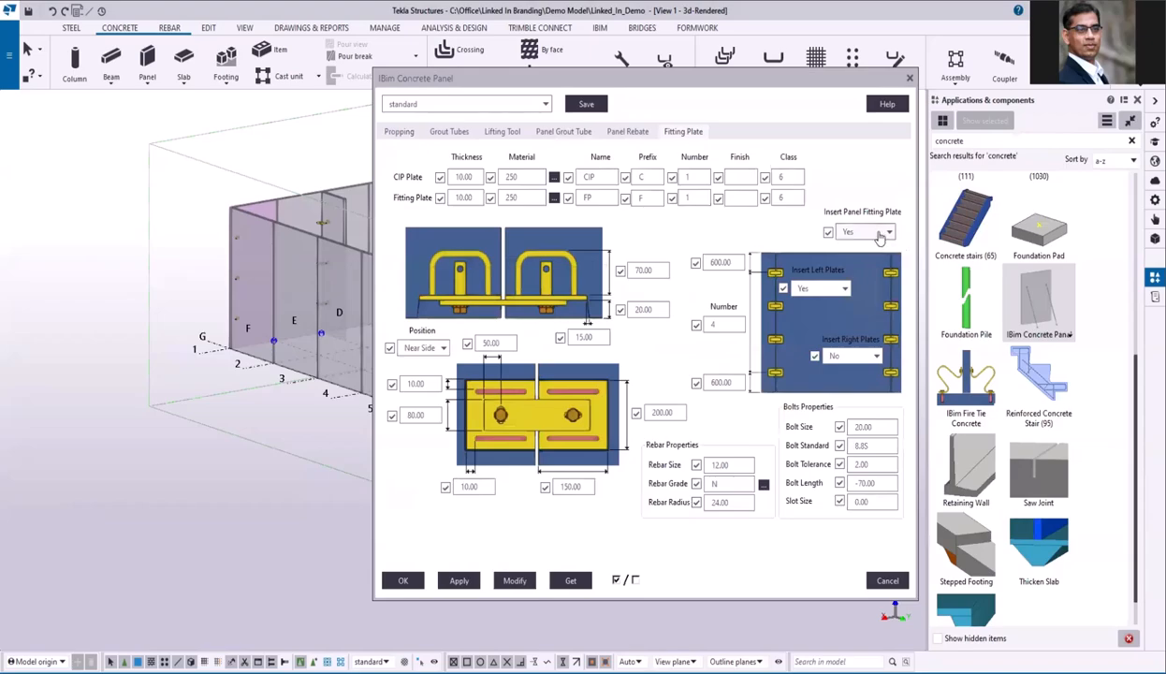
pyautogui.click(621, 132)
pyautogui.click(562, 132)
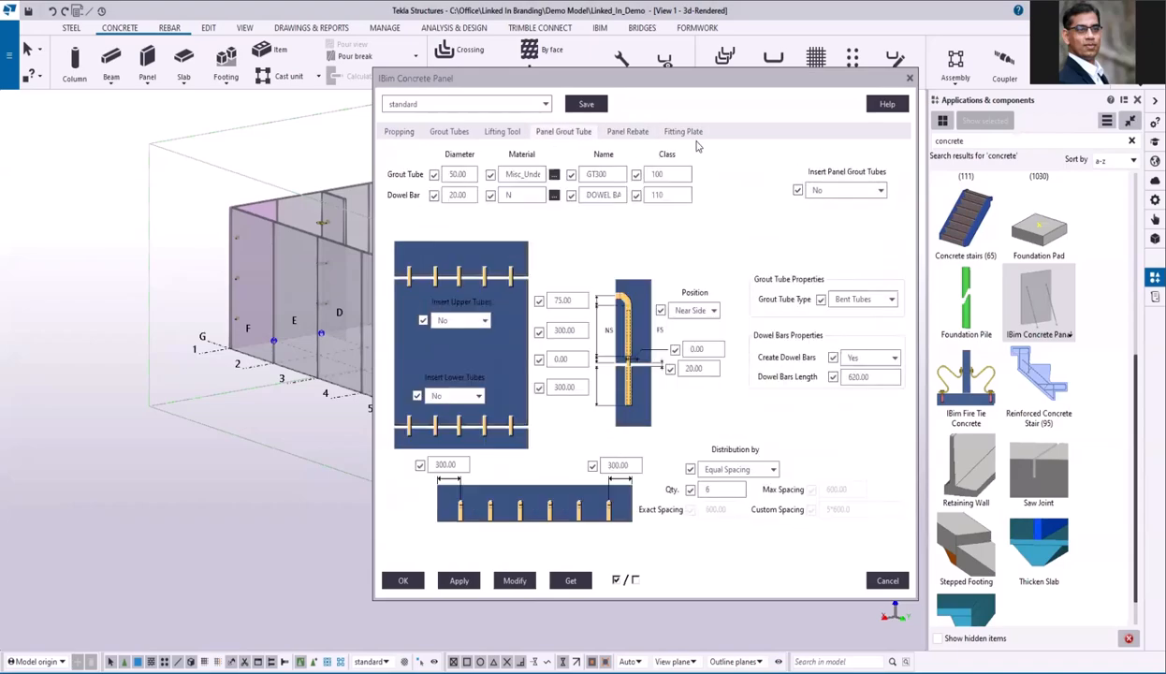
pyautogui.moveTo(536, 83); pyautogui.dragTo(726, 82)
pyautogui.scroll(-5, 221, 265)
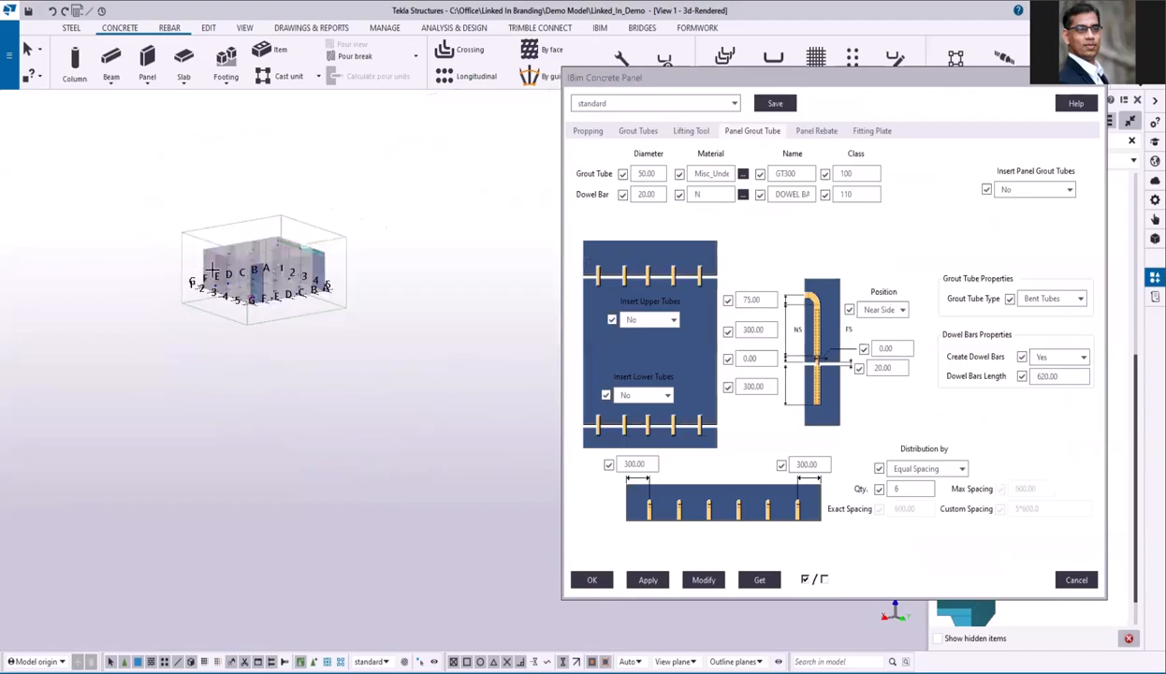
pyautogui.scroll(4, 221, 265)
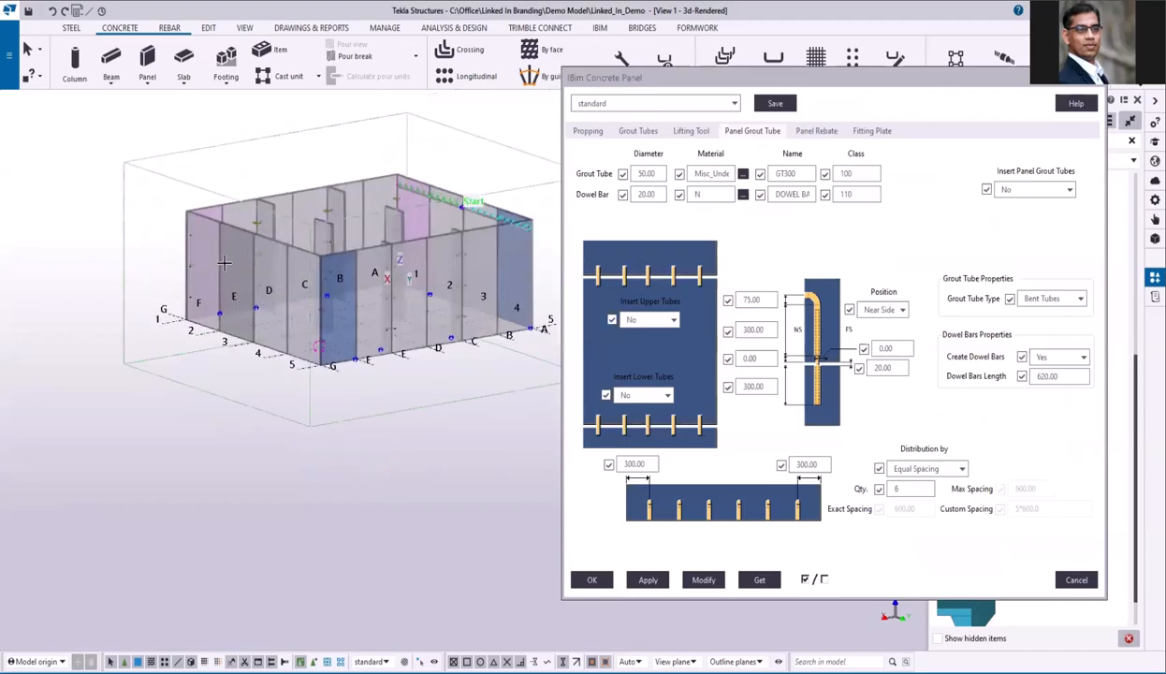
pyautogui.click(592, 579)
# Step: Set the selection filter to All Concrete and apply the IBim Concrete Panel component to all wall panels of the building
pyautogui.click(384, 662)
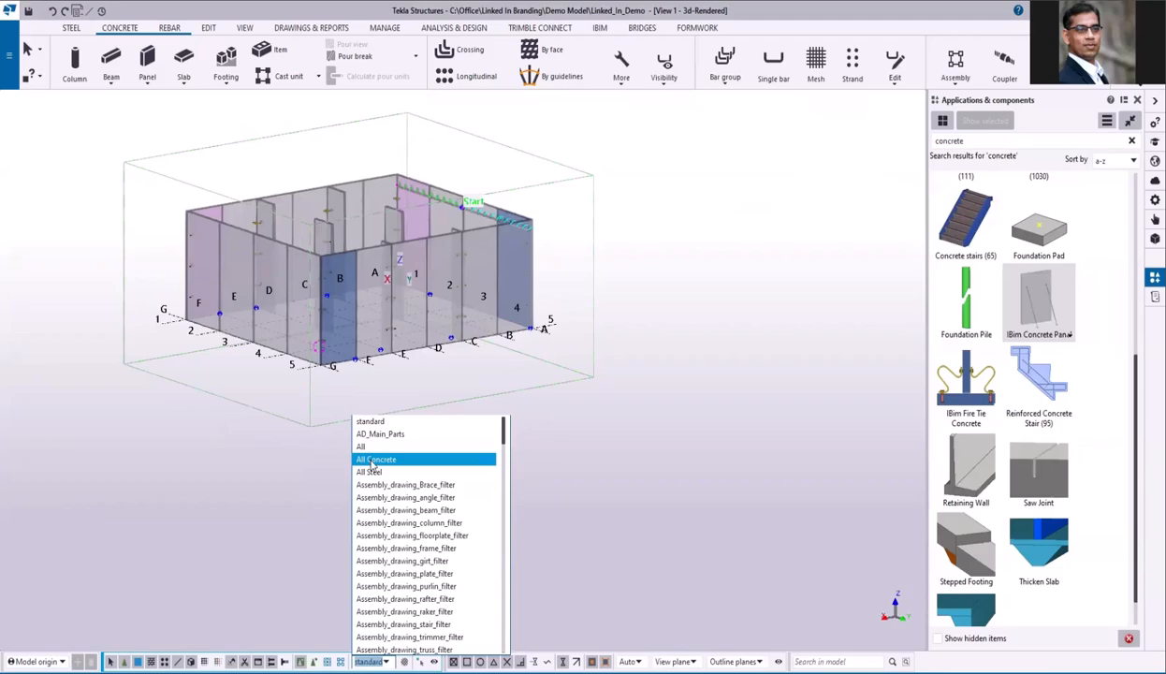
pyautogui.click(372, 462)
pyautogui.click(313, 662)
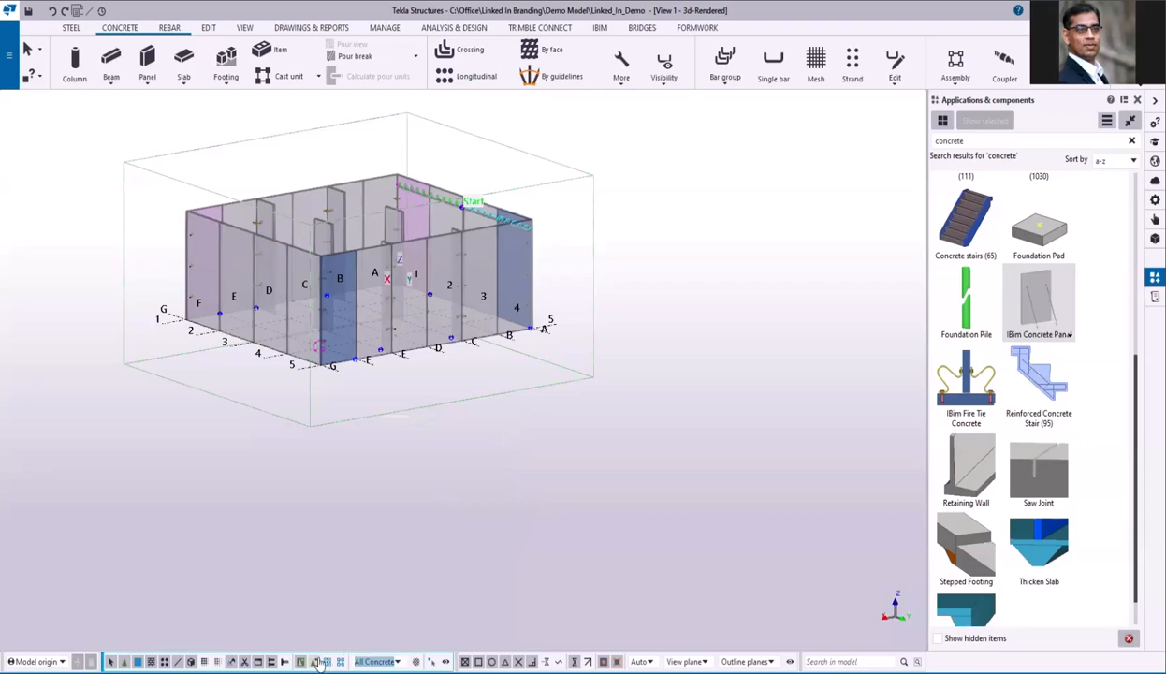
pyautogui.scroll(-3, 544, 443)
pyautogui.keyDown('ctrl'); pyautogui.moveTo(544, 444); pyautogui.dragTo(558, 329, button='middle'); pyautogui.keyUp('ctrl')
pyautogui.moveTo(558, 329); pyautogui.dragTo(325, 359)
pyautogui.middleClick(613, 331)
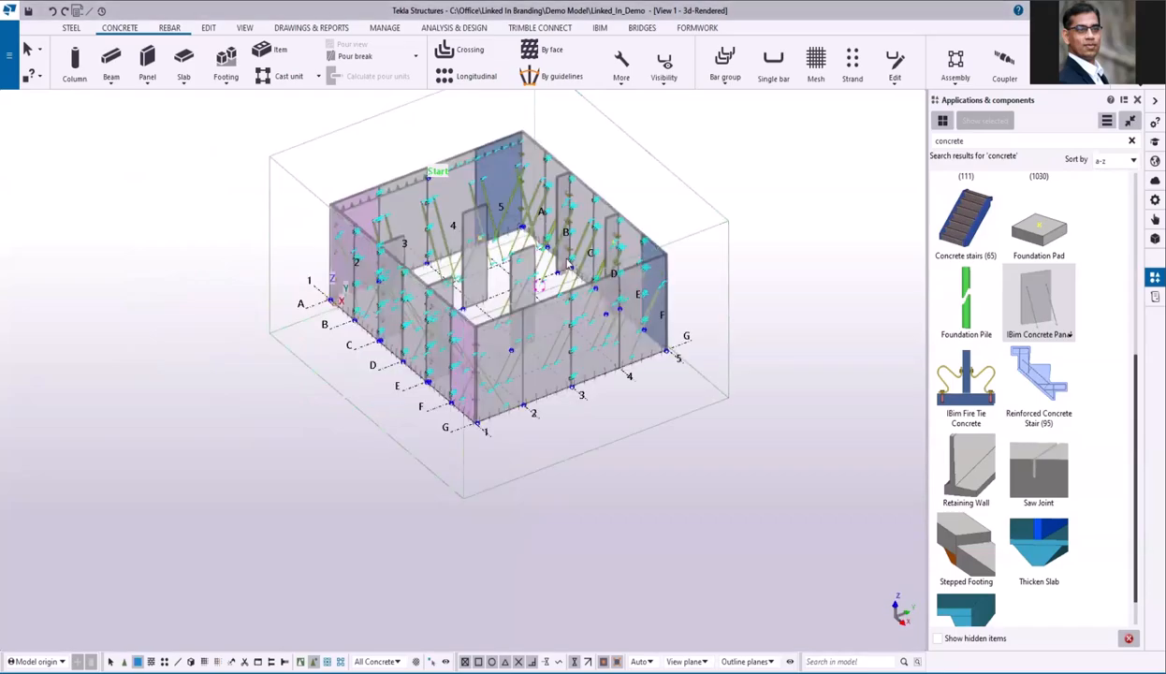
# Step: Examine the props, fitting plates, lifters and grout tubes on the wall panels from several sides of the building
pyautogui.scroll(6, 579, 357)
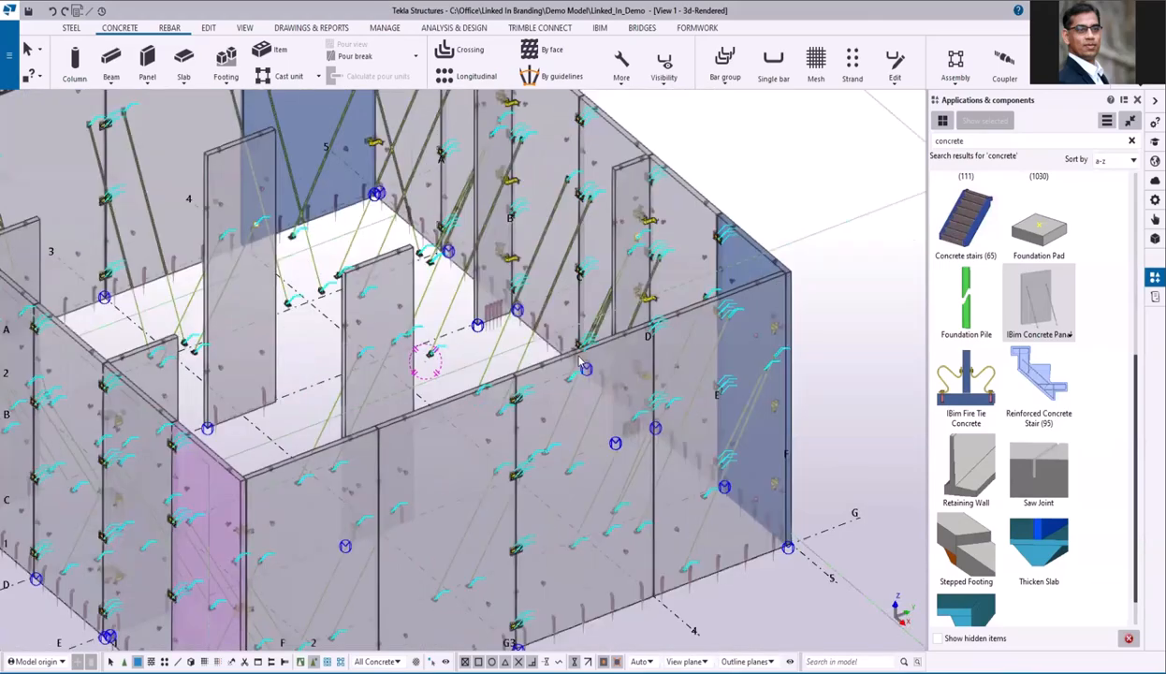
pyautogui.scroll(3, 780, 304)
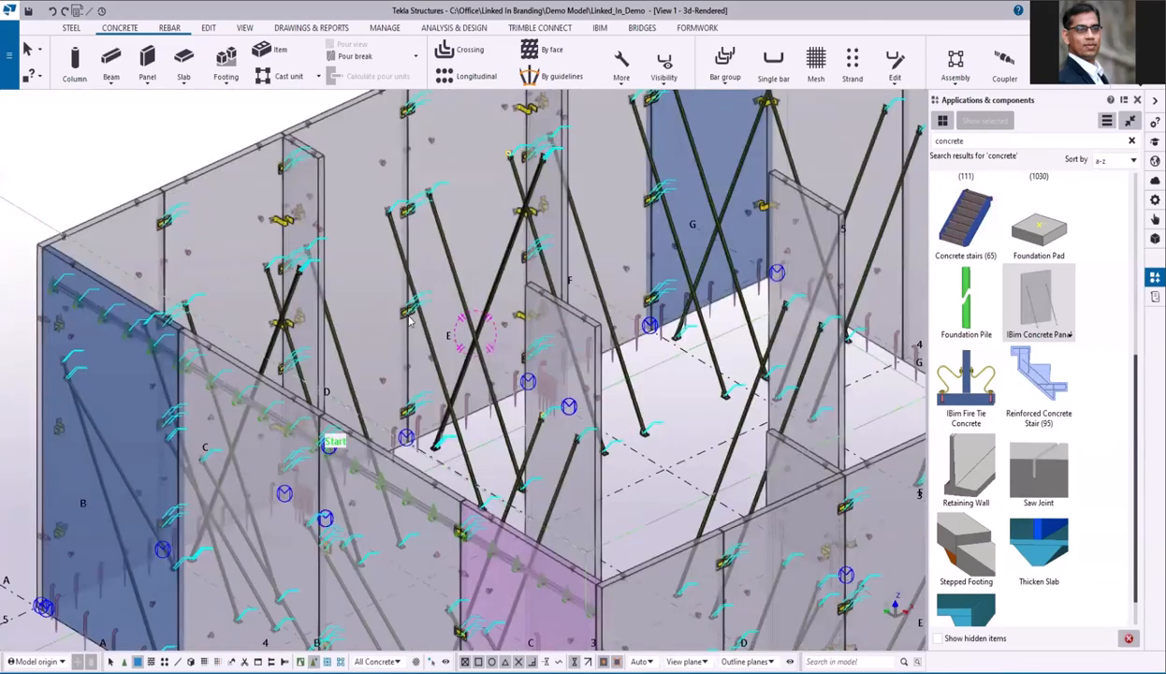
pyautogui.scroll(4, 409, 321)
pyautogui.scroll(-4, 412, 318)
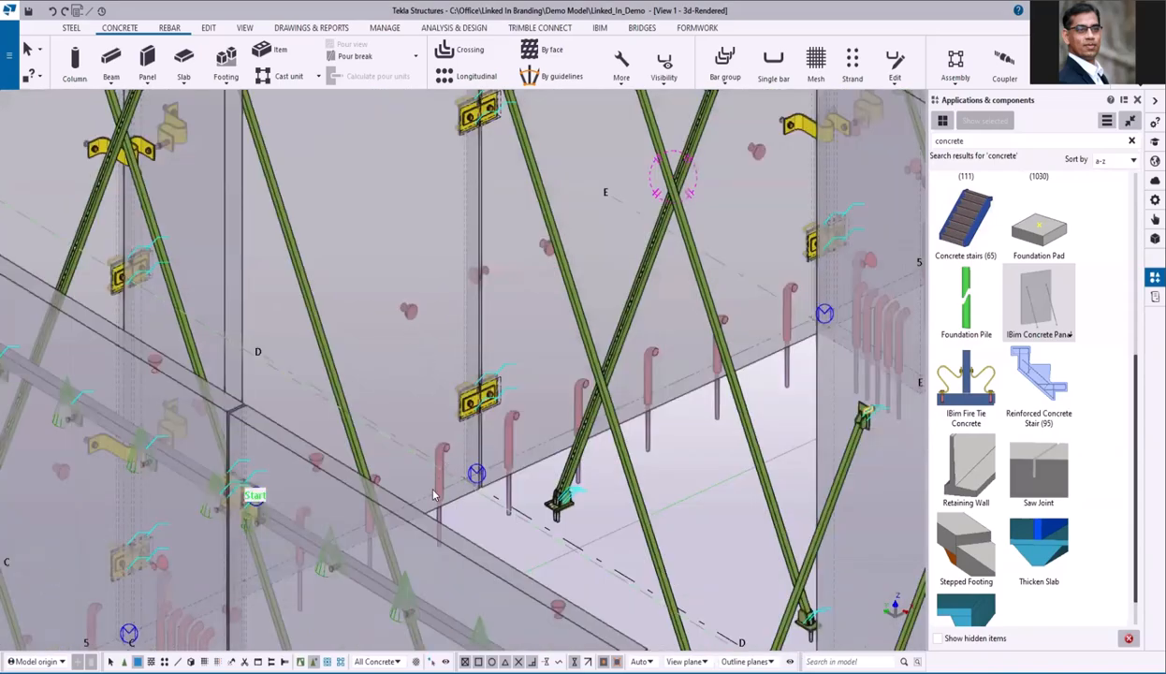
pyautogui.scroll(-2, 421, 475)
pyautogui.scroll(-5, 402, 342)
pyautogui.scroll(3, 609, 320)
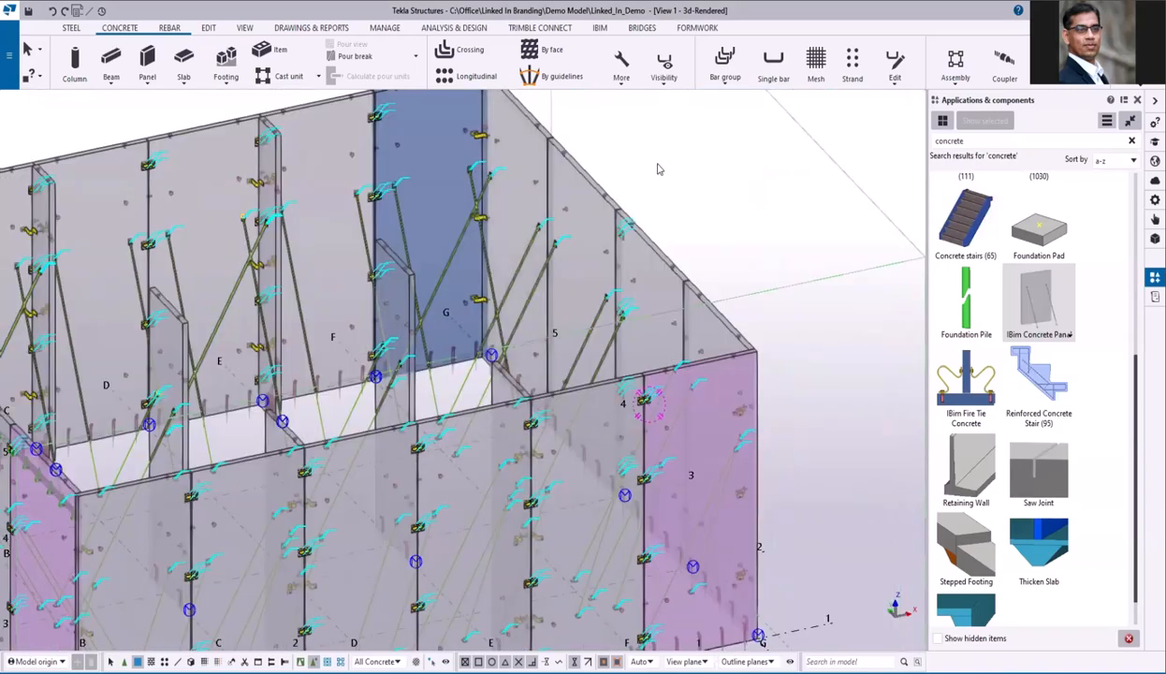
pyautogui.scroll(-5, 659, 170)
pyautogui.scroll(6, 380, 413)
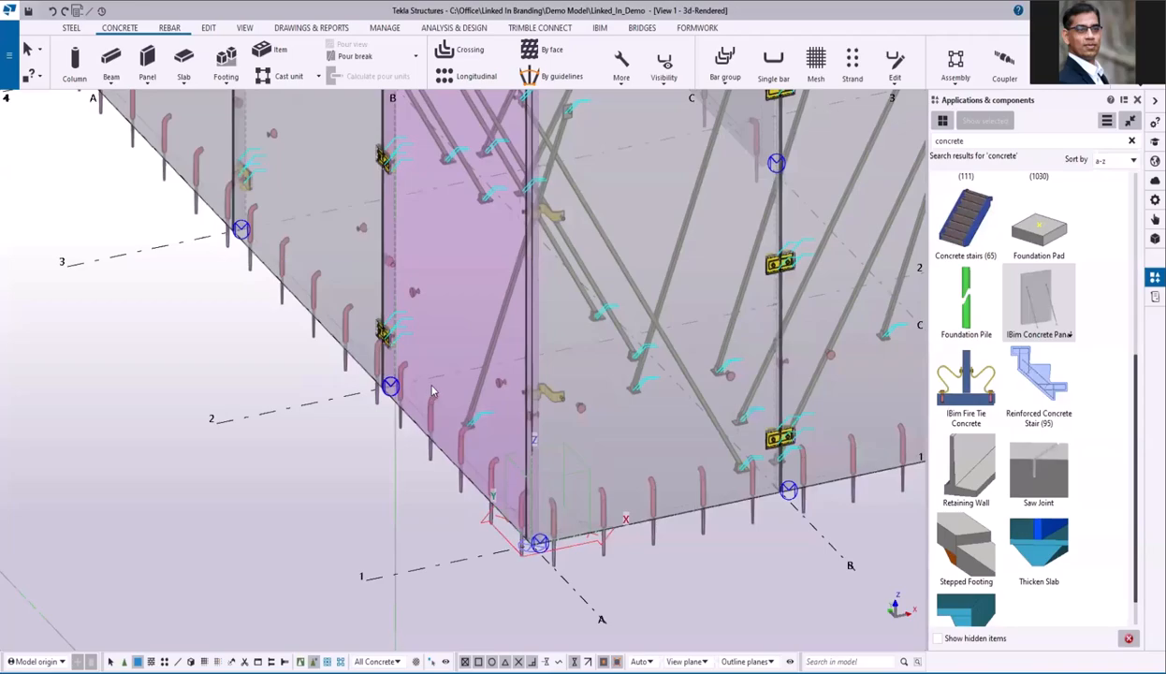
# Step: Set the selection filter to standard and open the IBim Concrete Panel component settings from the grid A wall panel between grids 3 and 4
pyautogui.click(243, 233)
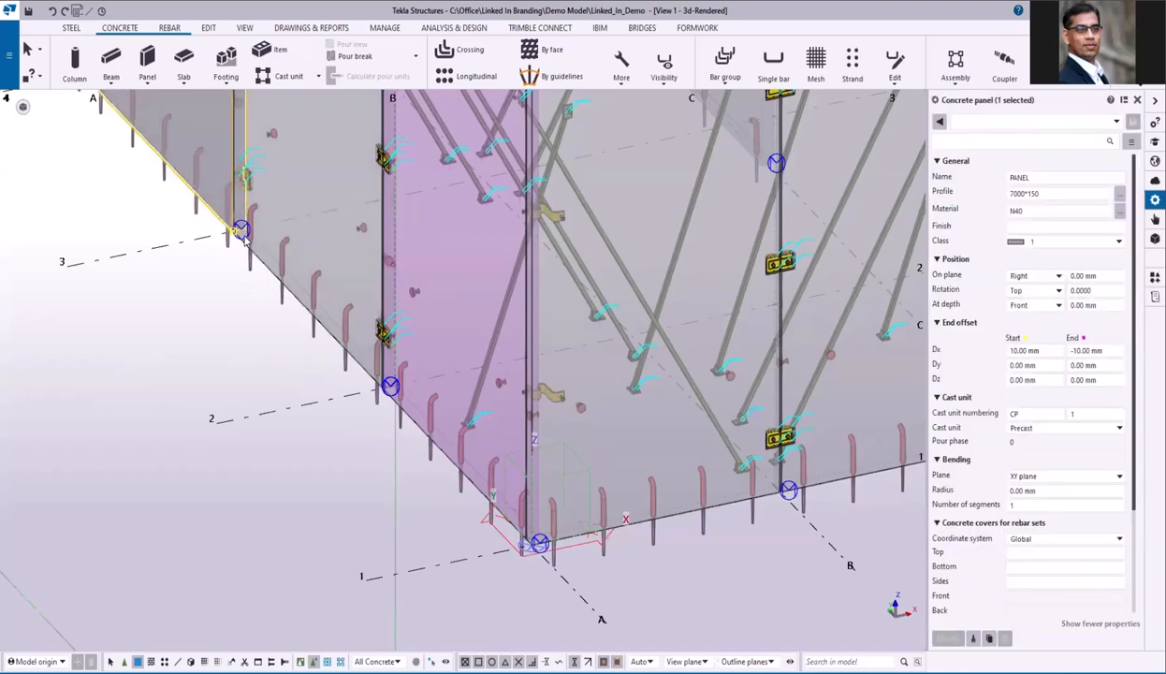
pyautogui.click(246, 240)
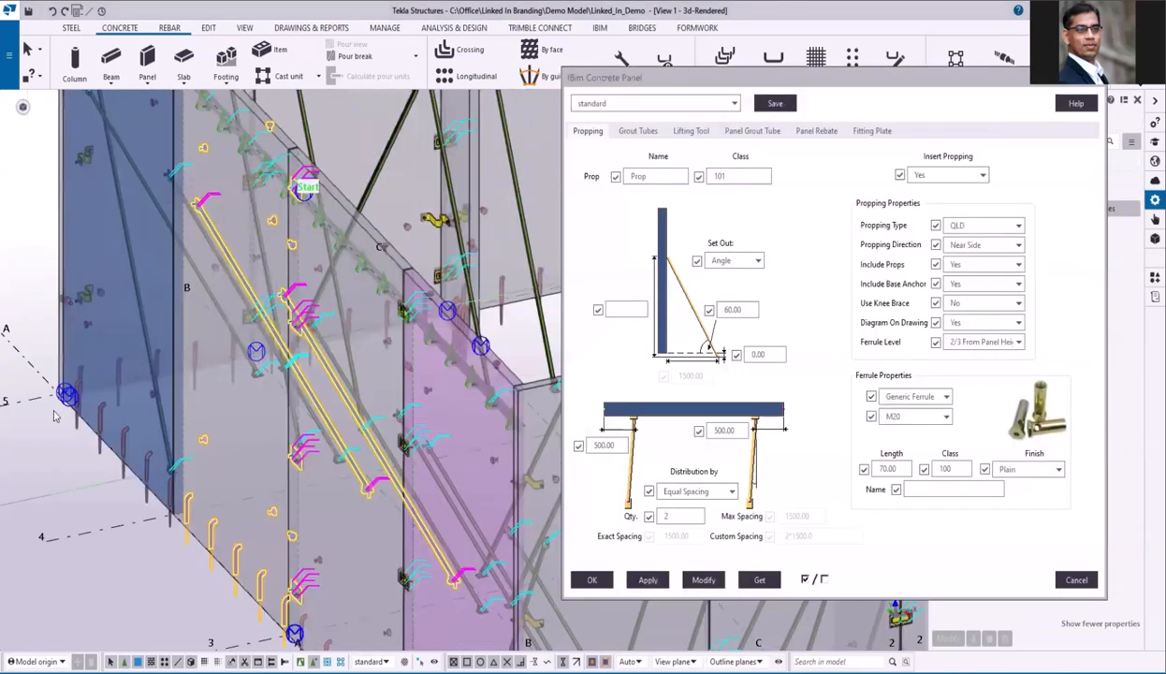
pyautogui.scroll(3, 297, 380)
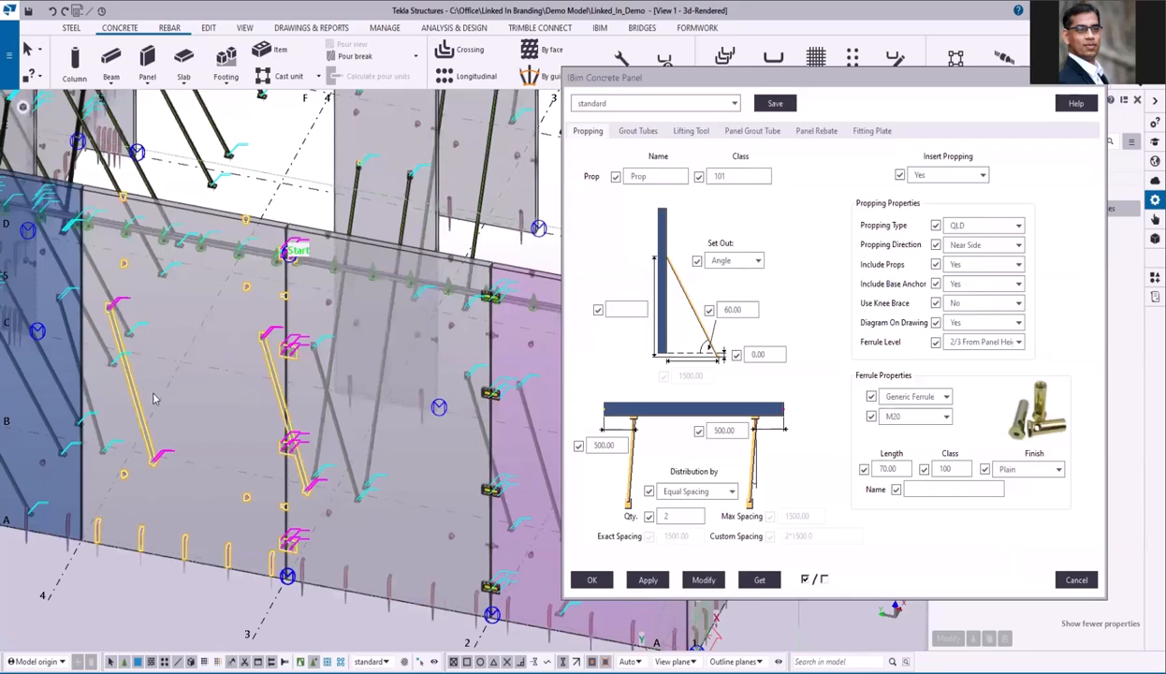
pyautogui.scroll(-2, 211, 510)
pyautogui.scroll(-2, 221, 374)
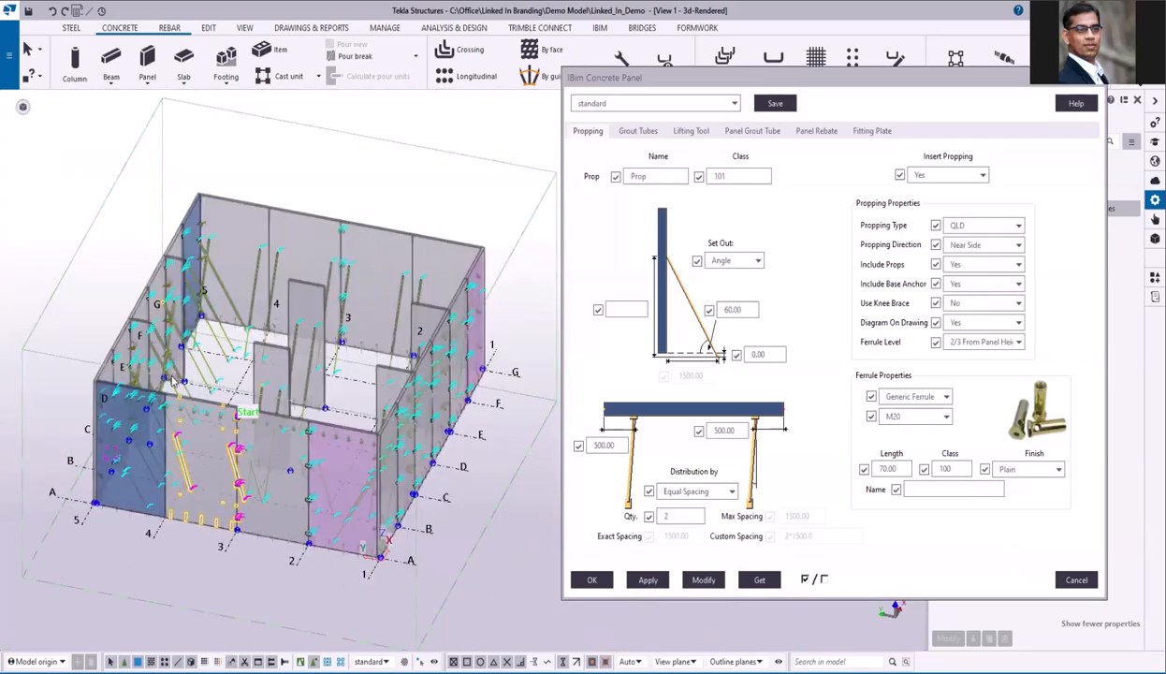
# Step: Enable component selection and open the IBim Concrete Panel component of the narrow inner wall panel near grid E
pyautogui.scroll(5, 180, 379)
pyautogui.click(179, 379)
pyautogui.scroll(2, 179, 379)
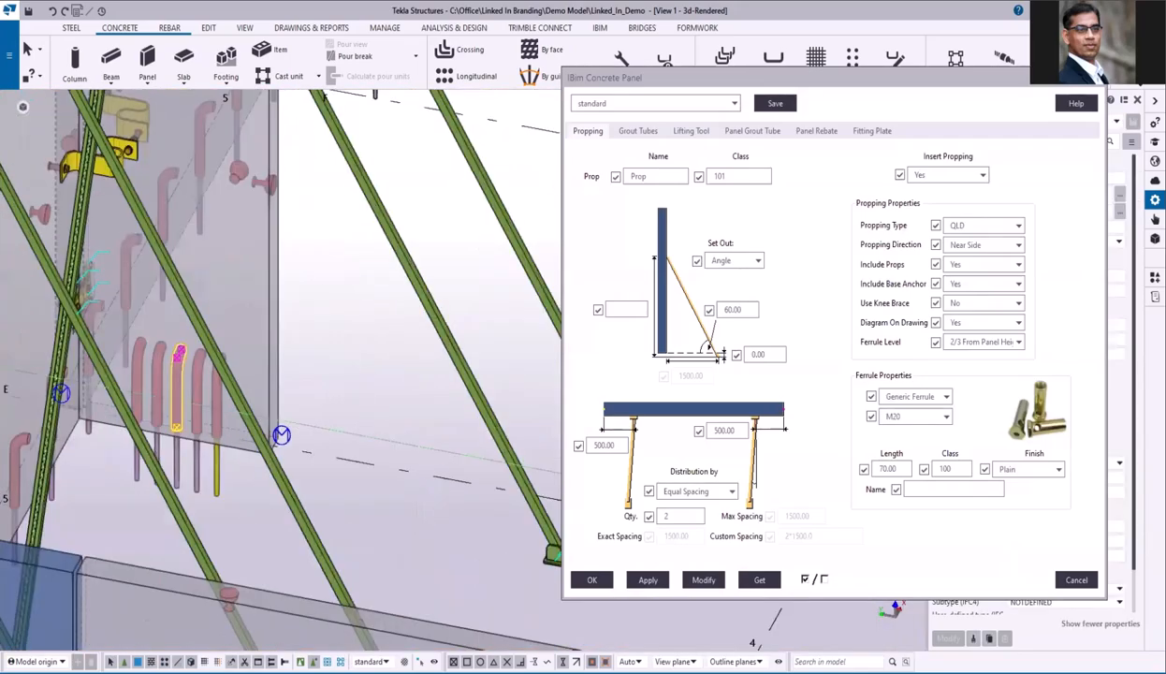
pyautogui.click(300, 663)
pyautogui.click(289, 436)
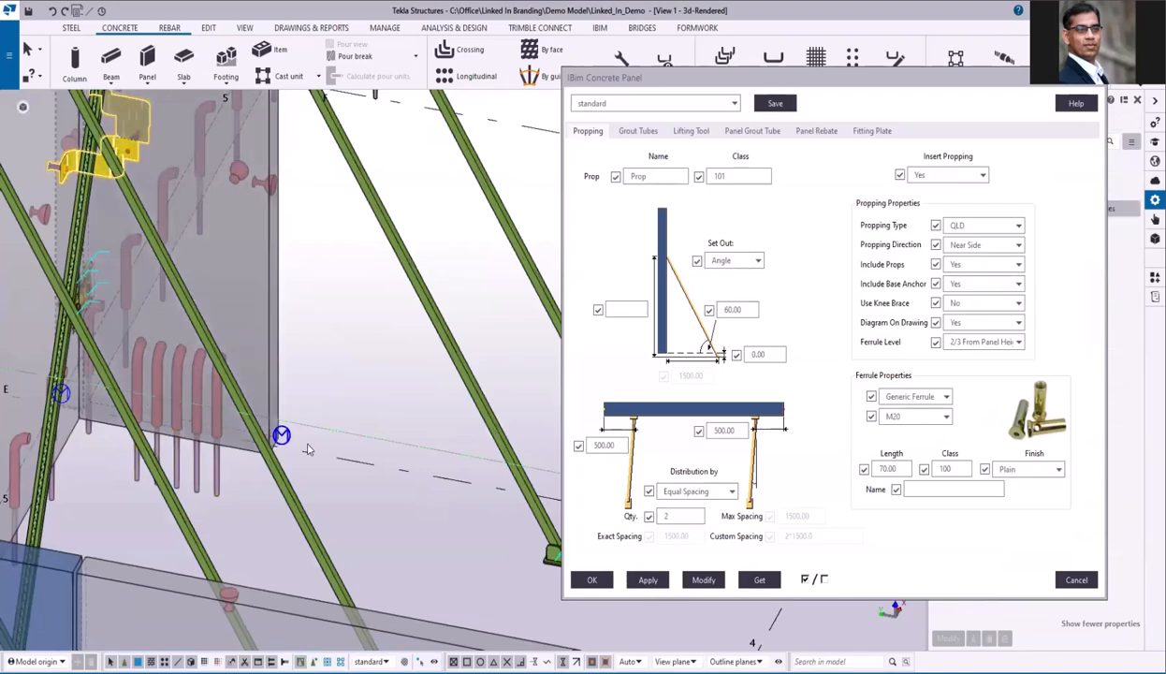
pyautogui.doubleClick(178, 364)
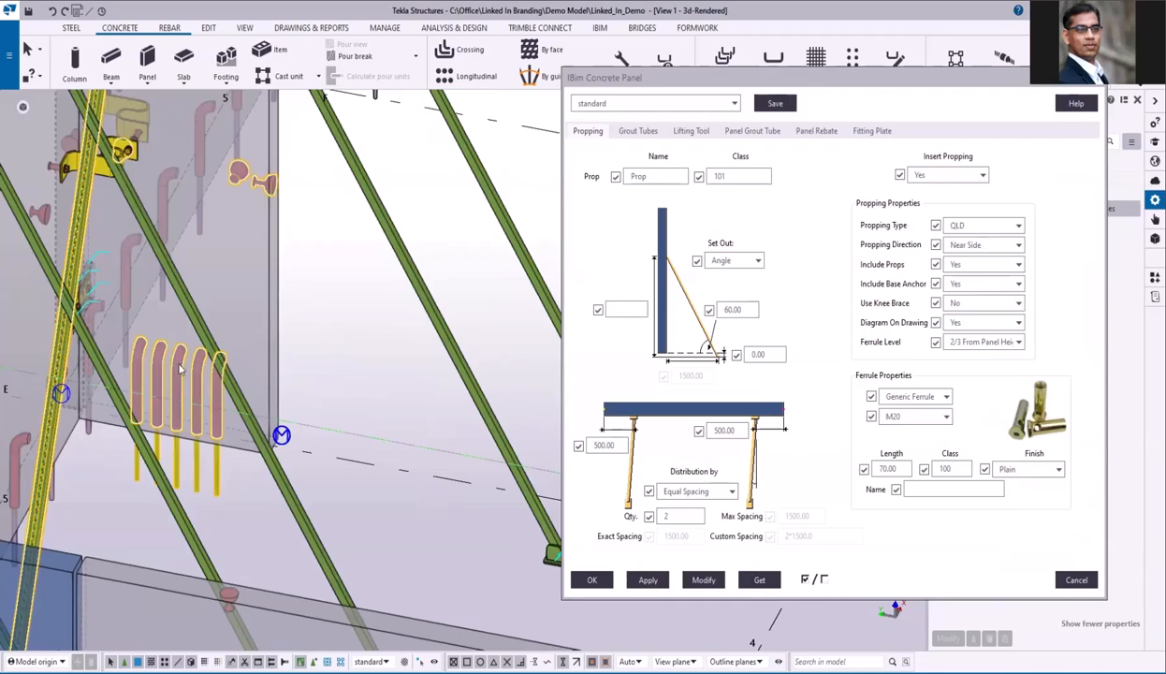
# Step: Set the grout tube quantity to 2 for the narrow inner panel, modify its component and close the settings
pyautogui.click(638, 132)
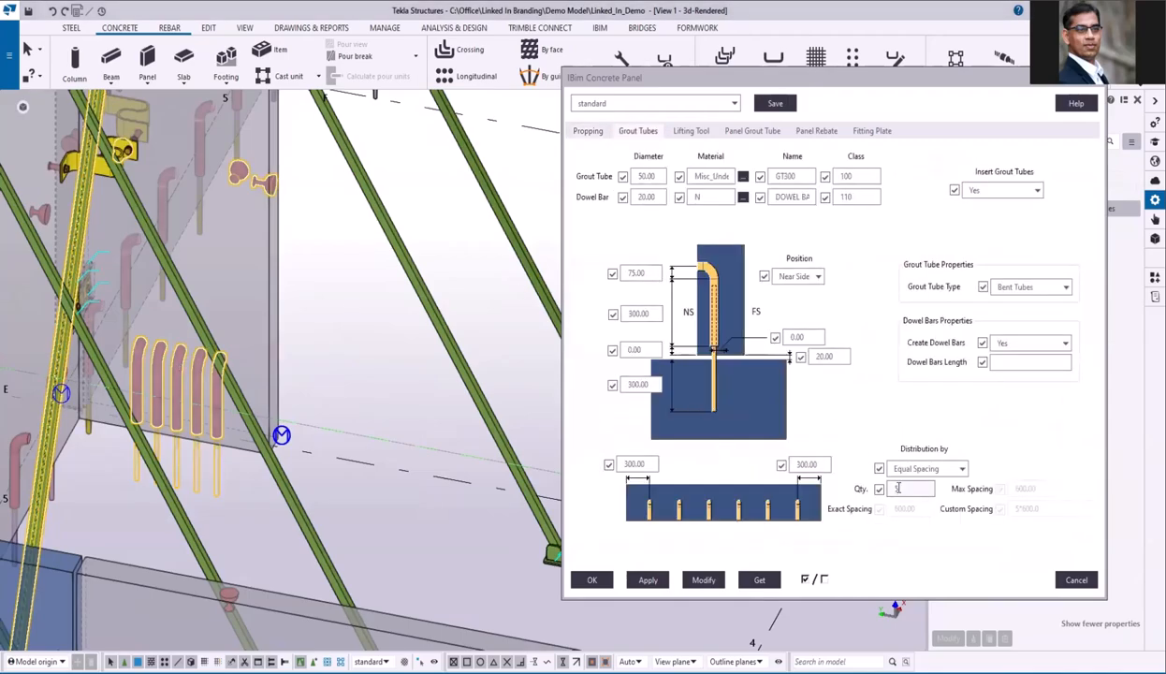
pyautogui.write('2')
pyautogui.click(703, 579)
pyautogui.scroll(-2, 318, 343)
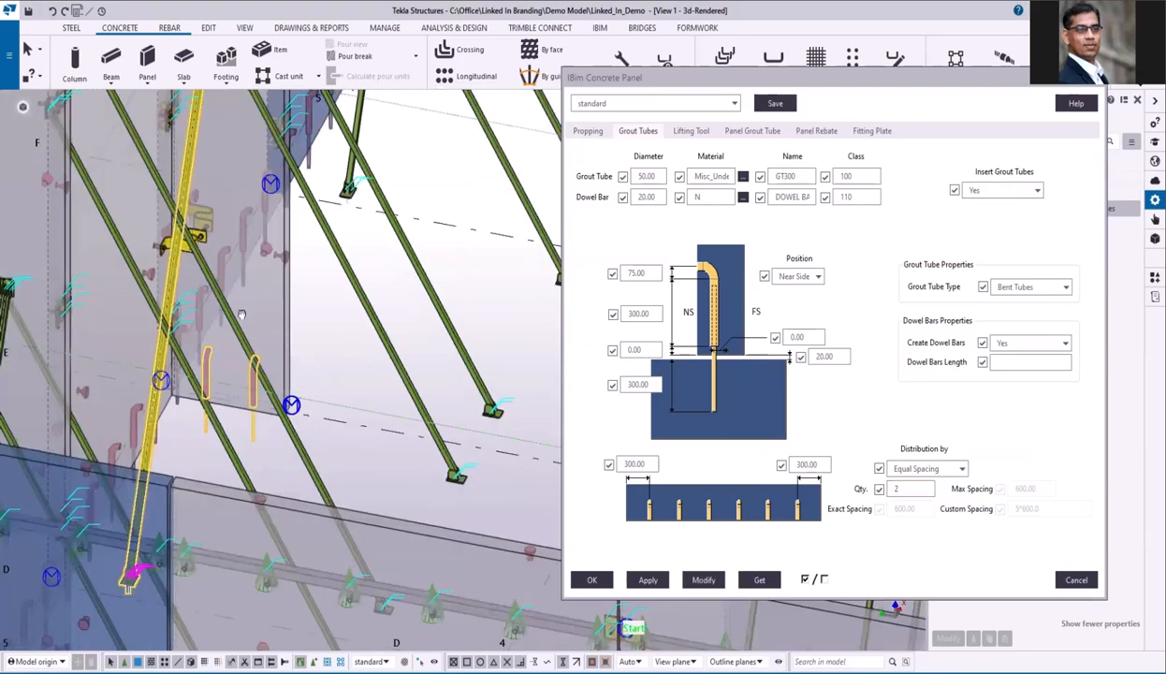
pyautogui.keyDown('ctrl'); pyautogui.moveTo(238, 310); pyautogui.dragTo(117, 306, button='middle'); pyautogui.keyUp('ctrl')
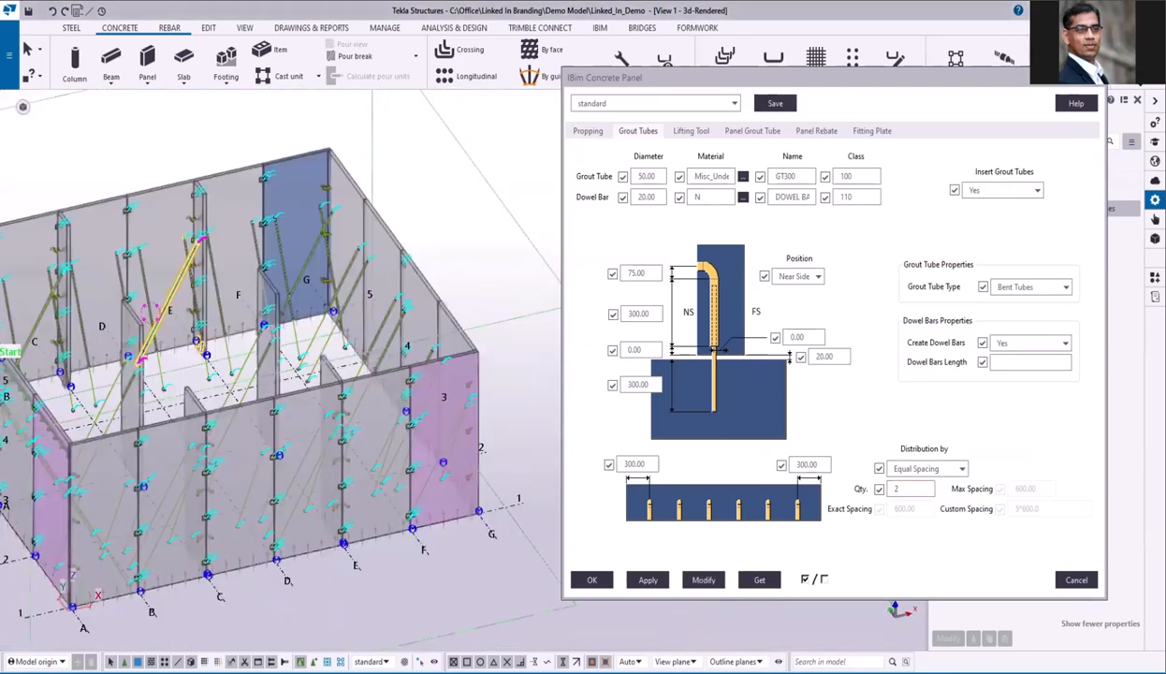
pyautogui.click(1092, 78)
pyautogui.scroll(-4, 609, 375)
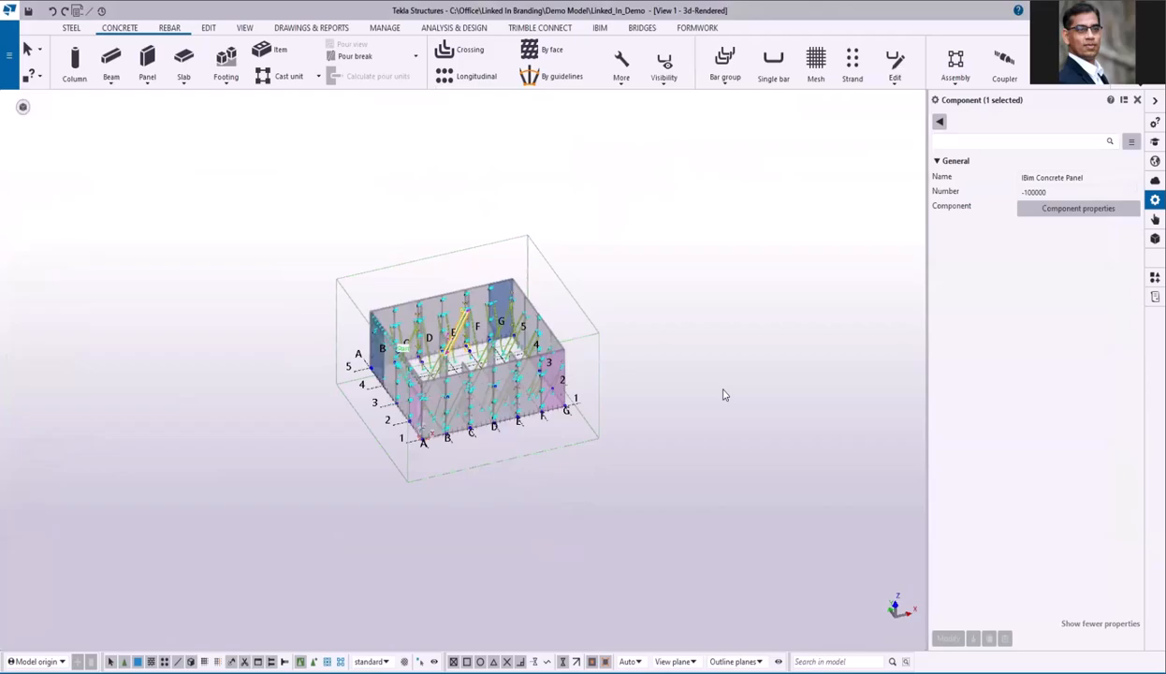
pyautogui.scroll(2, 723, 393)
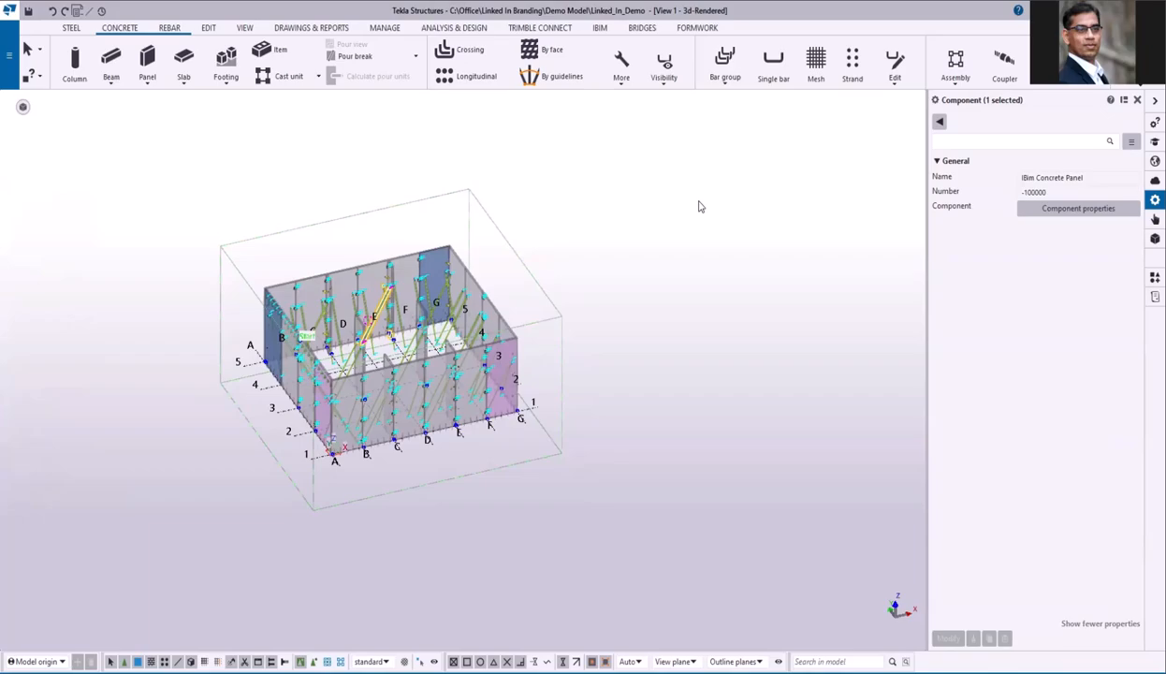
pyautogui.scroll(6, 336, 455)
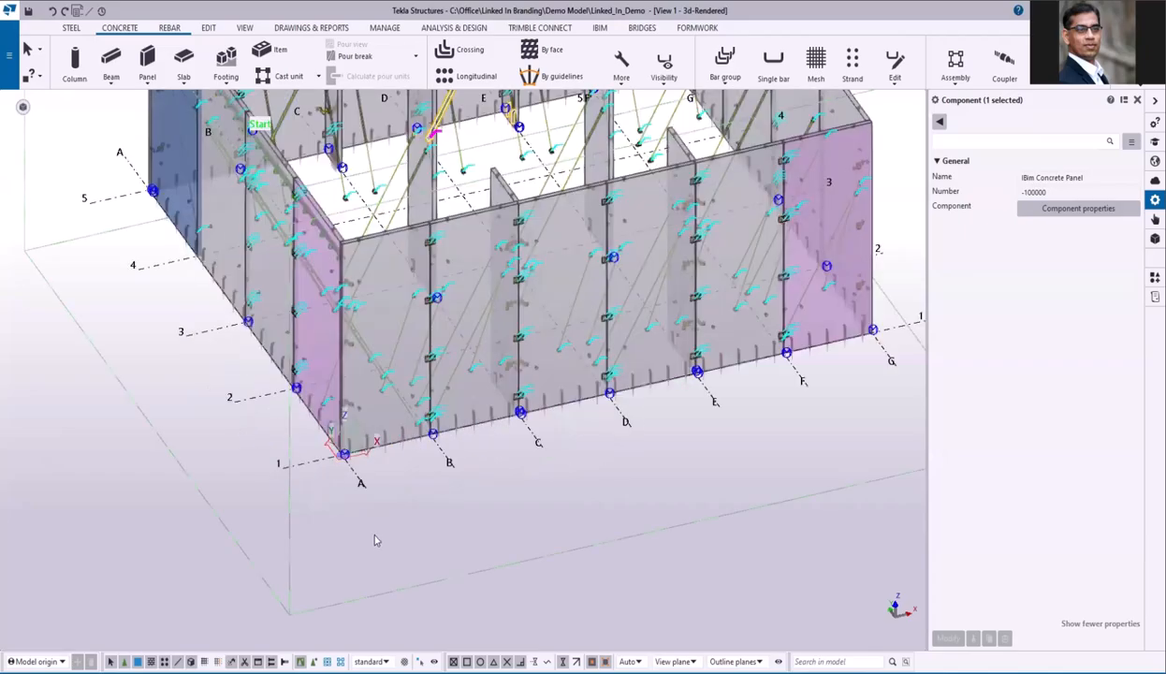
pyautogui.scroll(-5, 392, 540)
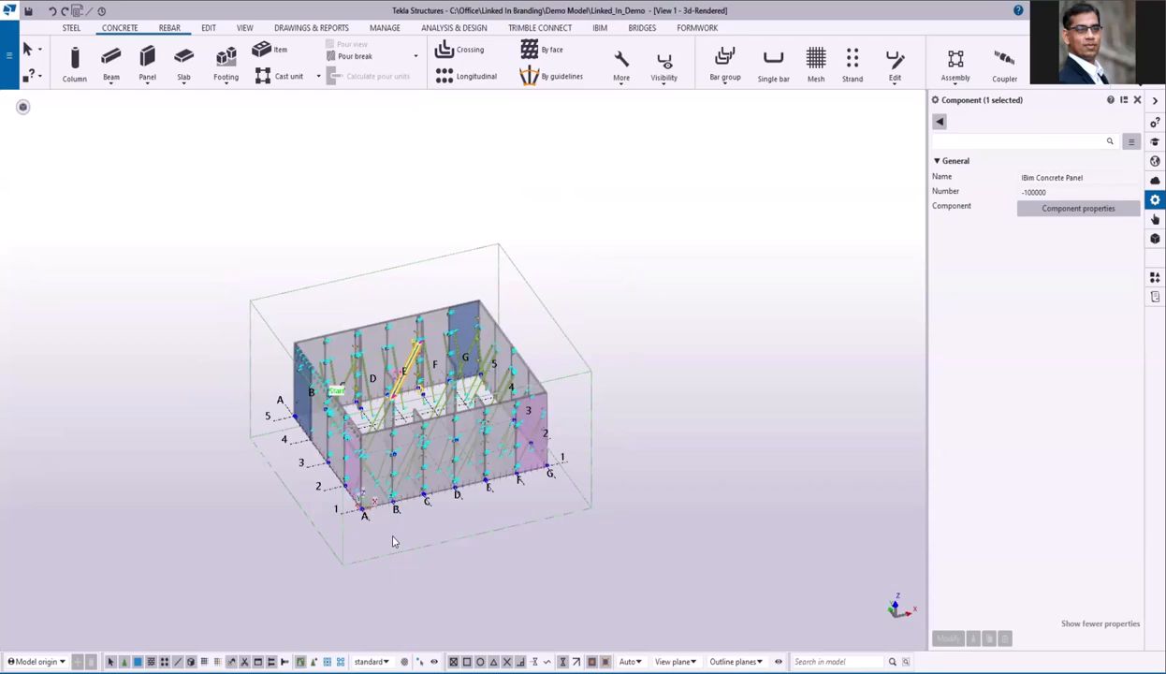
pyautogui.scroll(5, 447, 521)
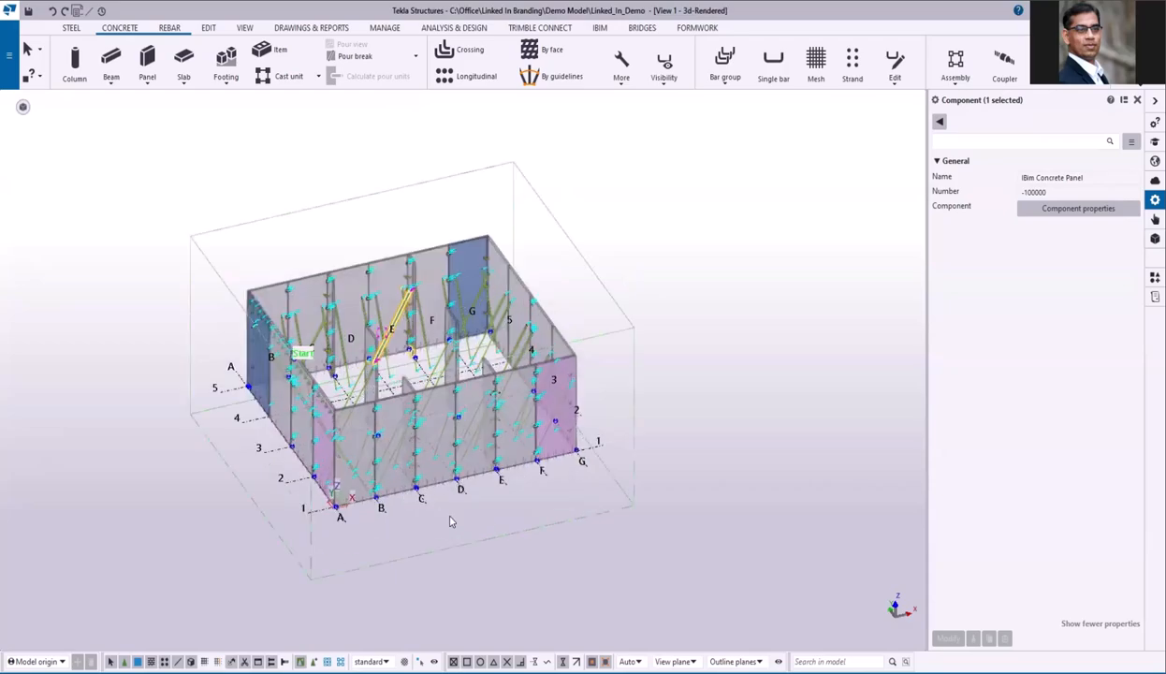